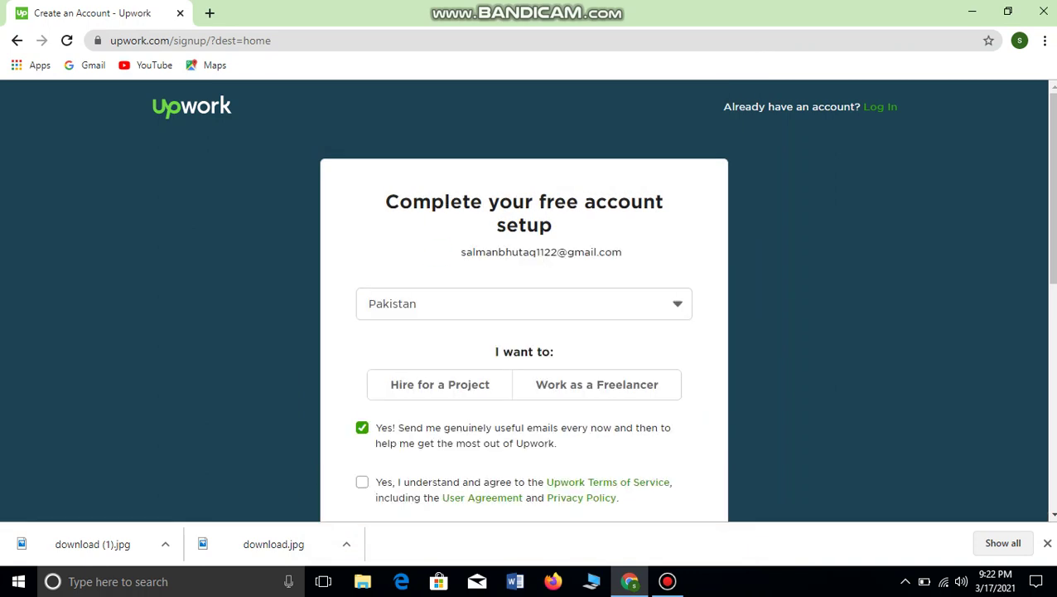
Choose to work as a freelancer, agree to the terms of service, and create the account
left_click(440, 384)
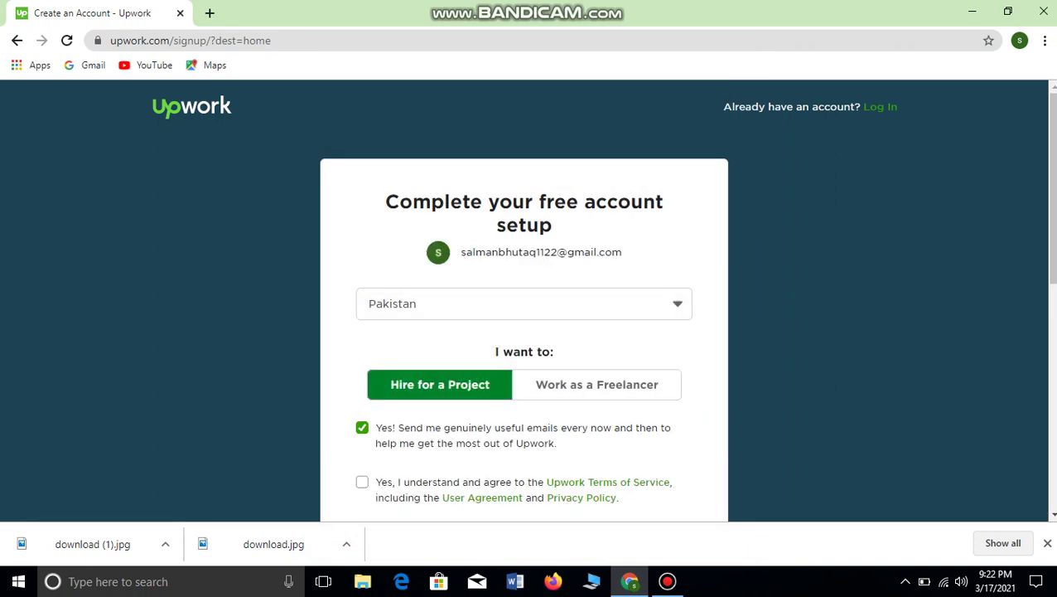
left_click(597, 384)
left_click(596, 385)
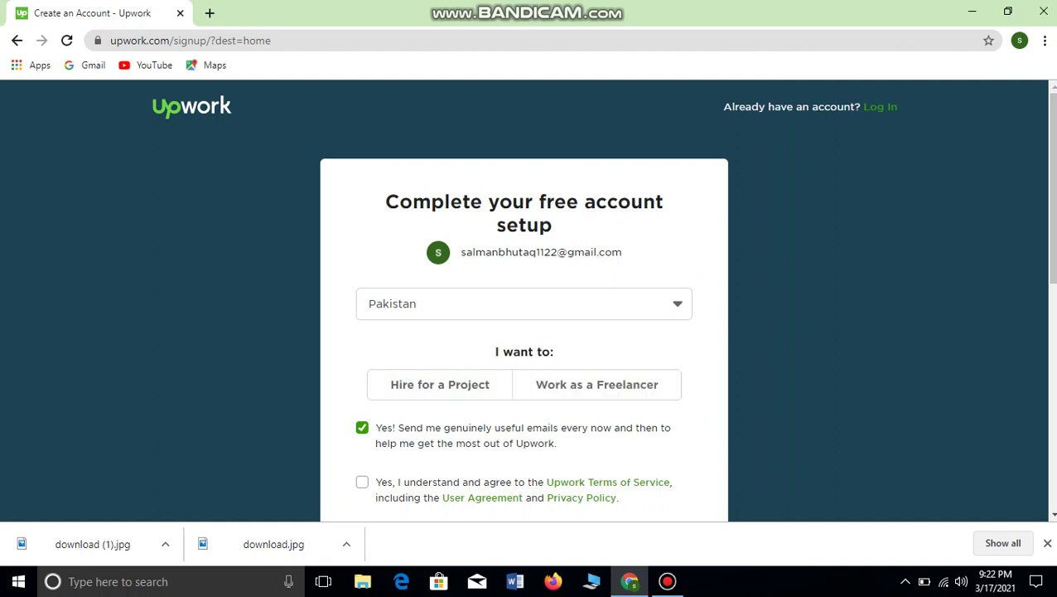
scroll(524, 332, "down", 2)
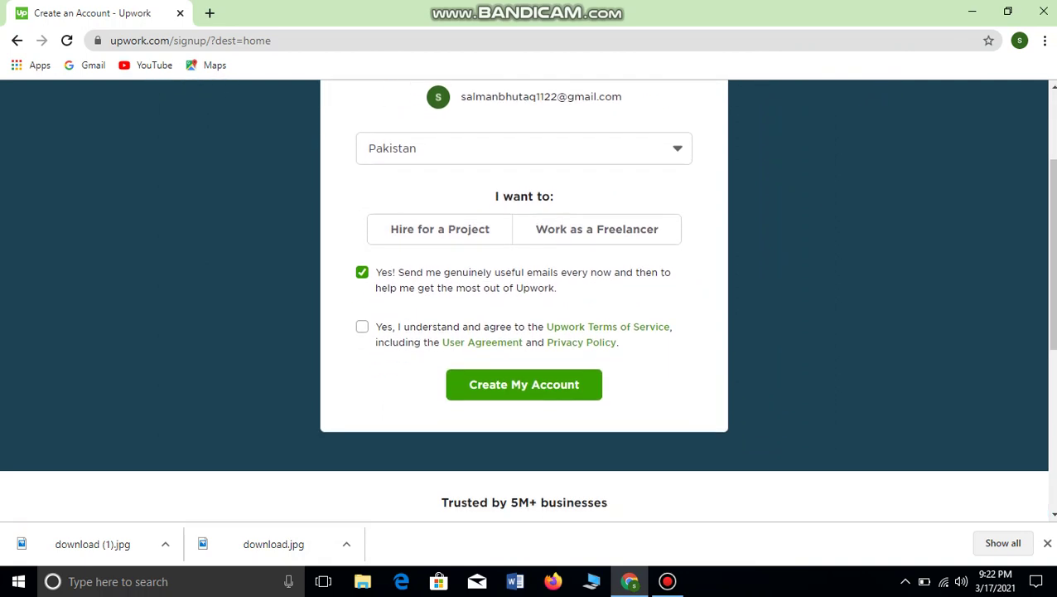
left_click(597, 229)
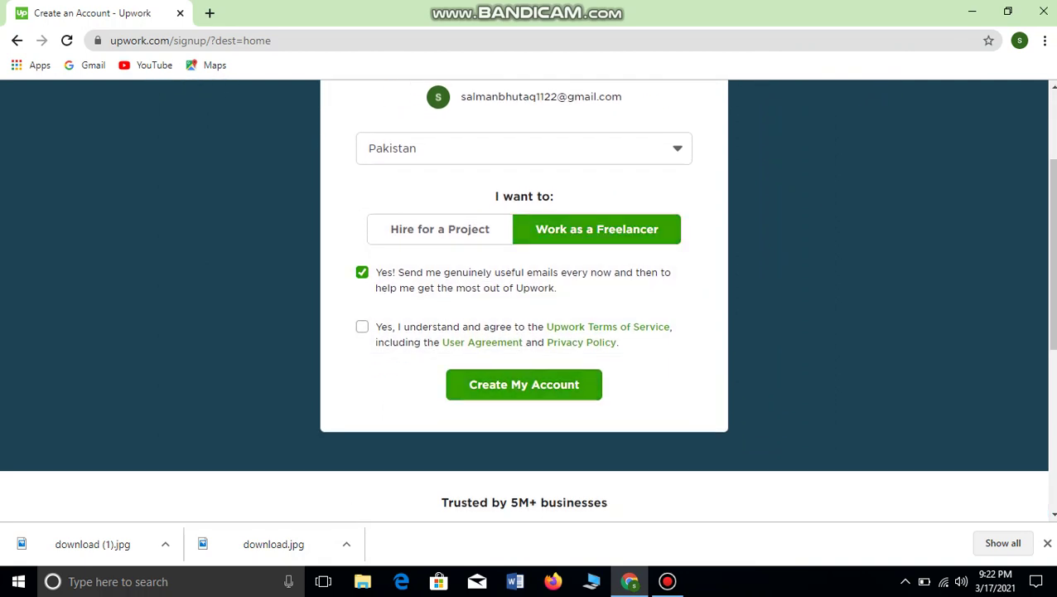
left_click(362, 327)
left_click(523, 385)
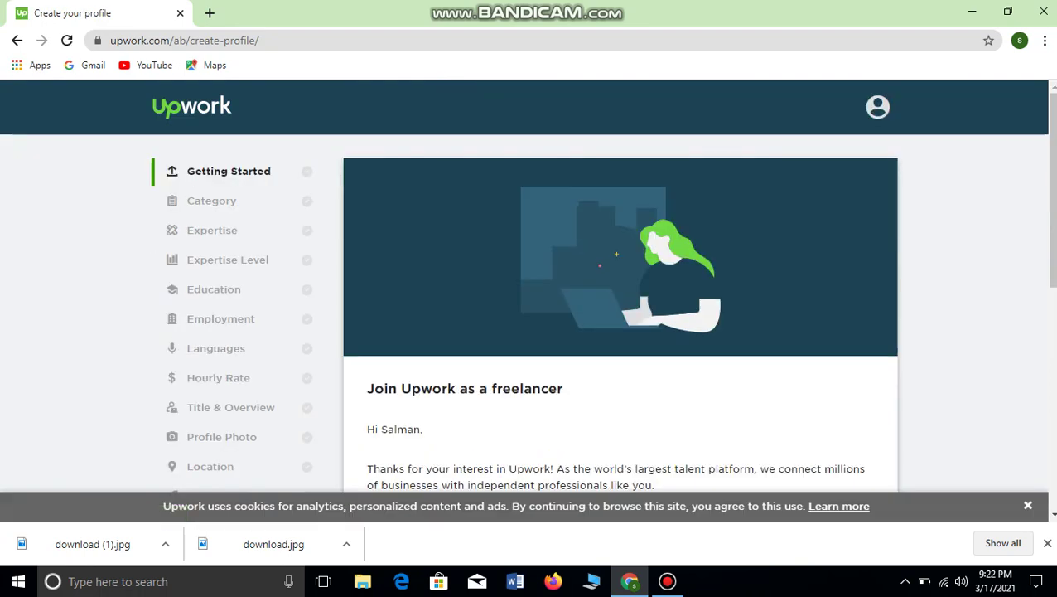
Start the freelancer profile and choose to fill it out manually
scroll(602, 285, "down", 3)
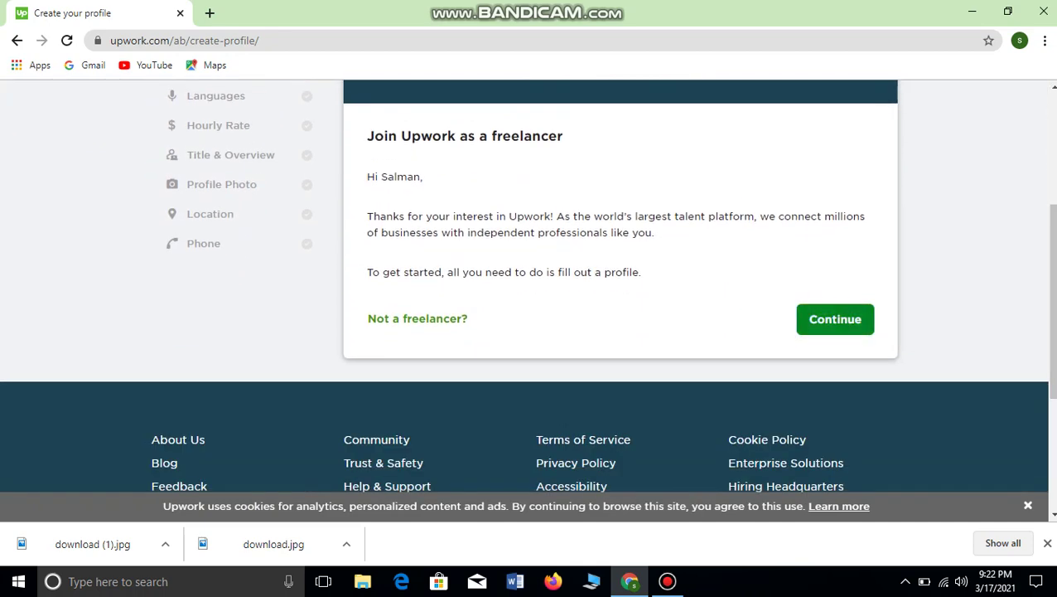
left_click(835, 319)
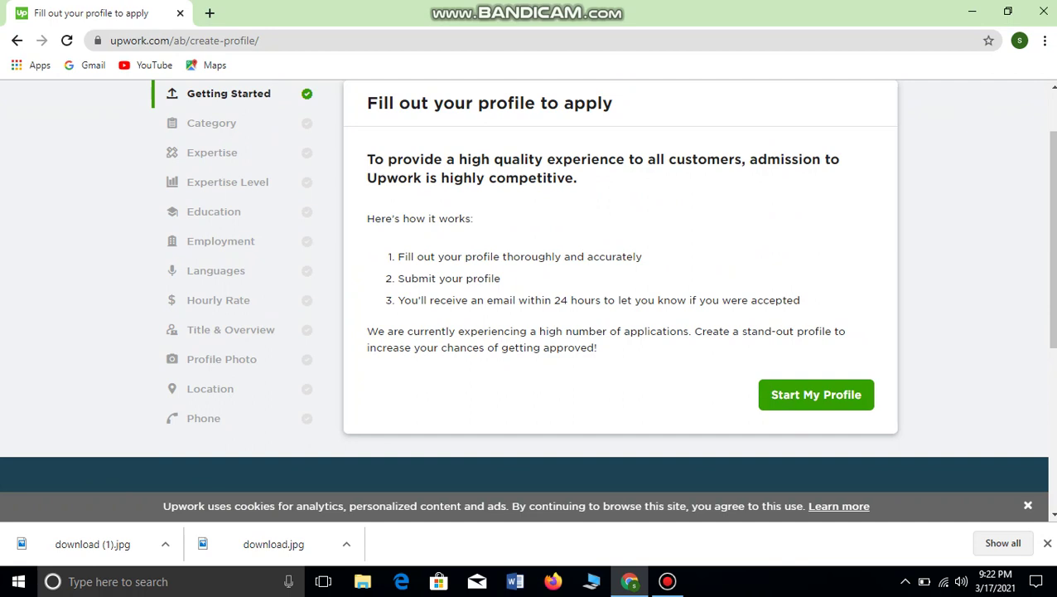
left_click(816, 395)
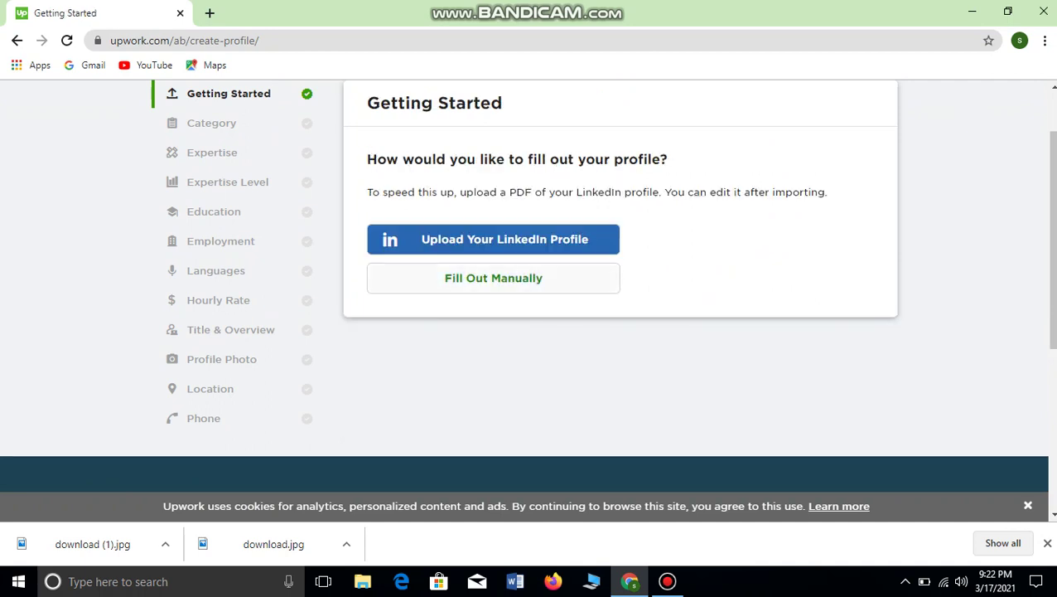
left_click(494, 279)
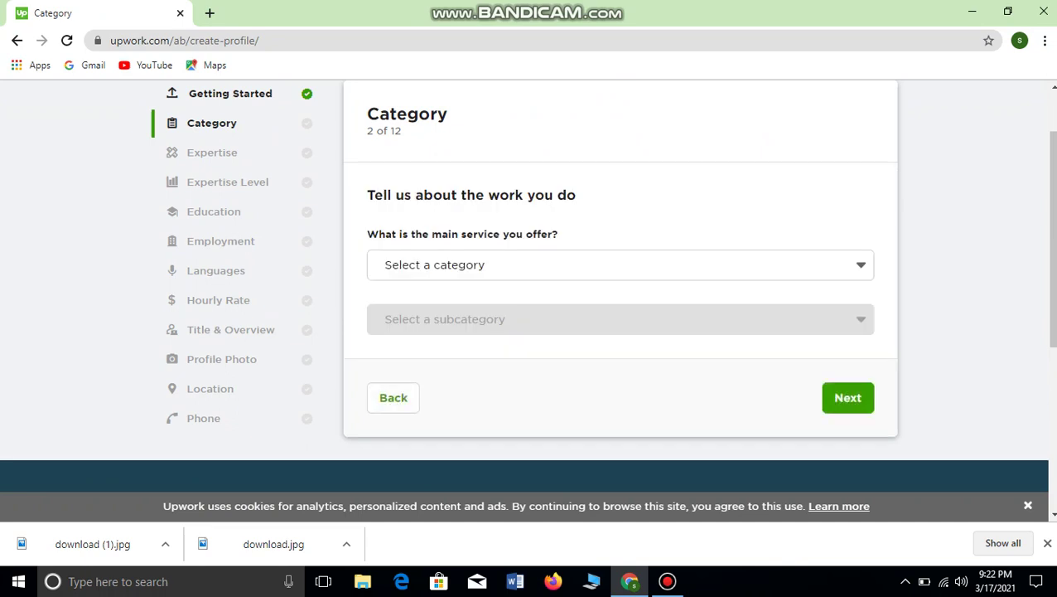
Set the main service category to Translation
left_click(620, 265)
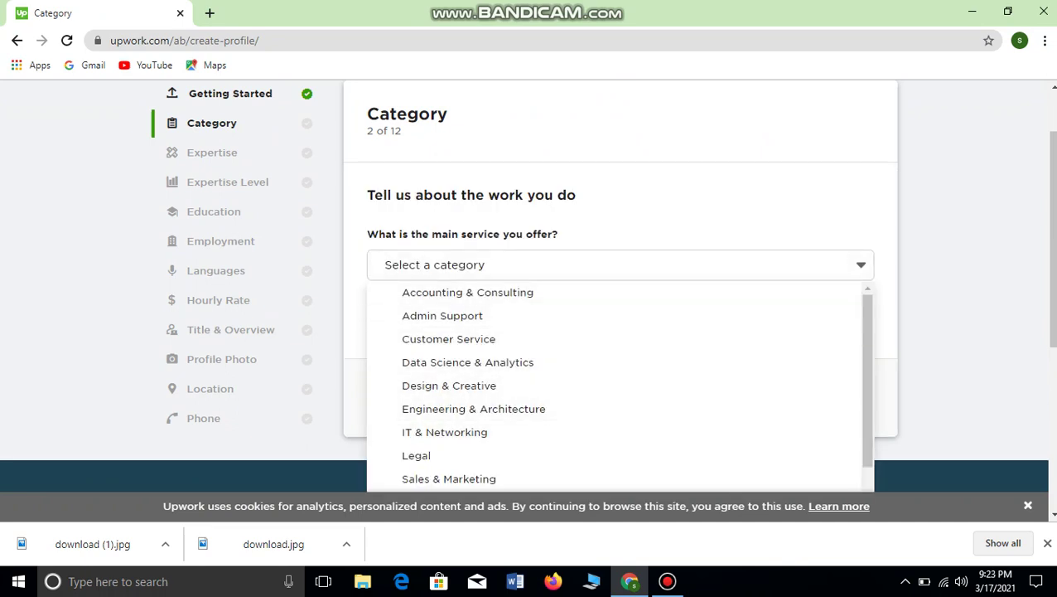
left_click(620, 265)
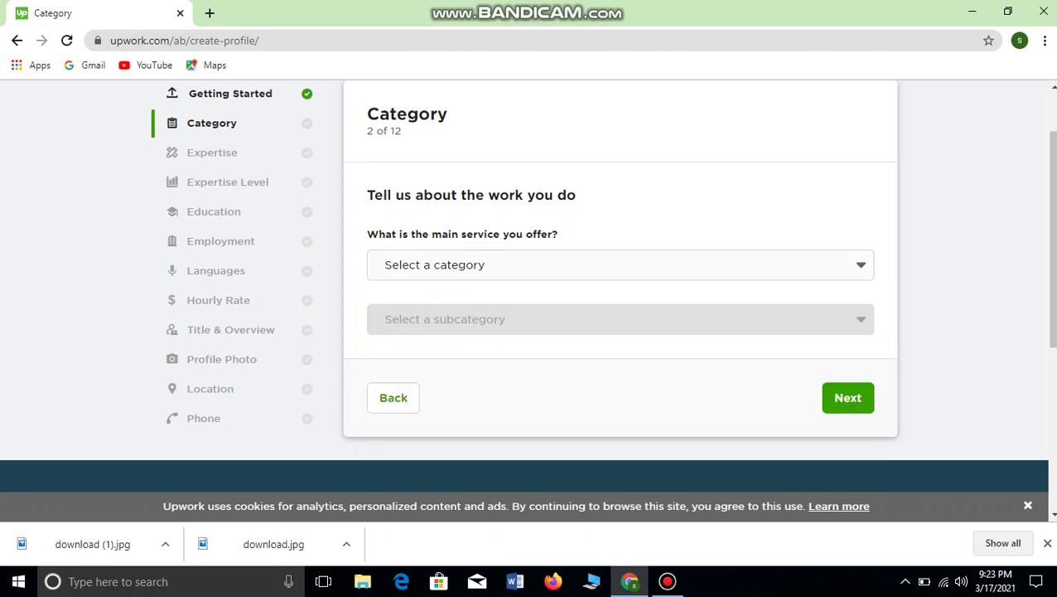
left_click(620, 266)
left_click(620, 265)
left_click(620, 265)
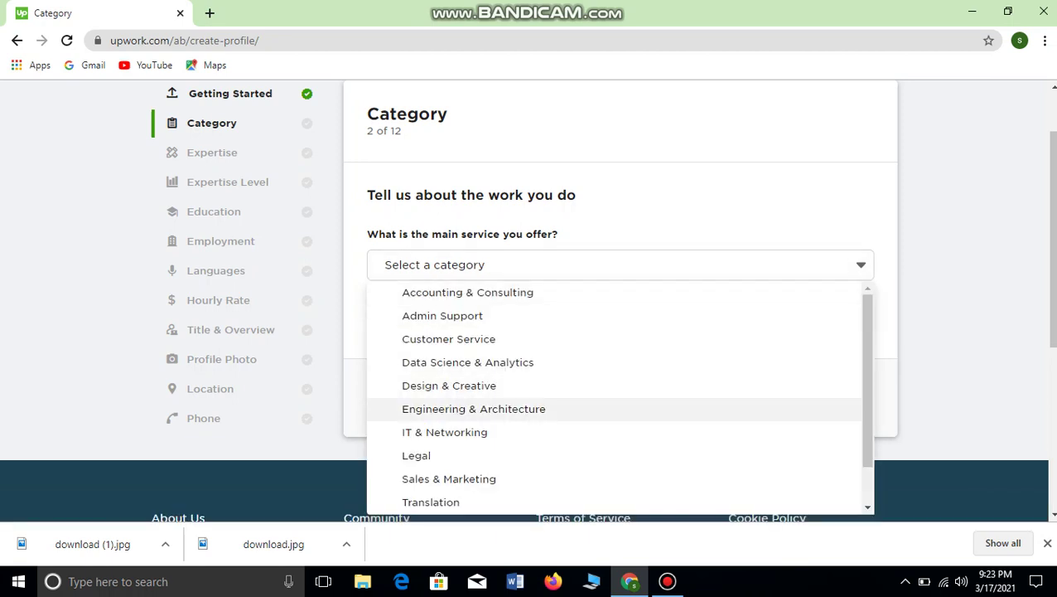
key("Down")
key("Down")
key("Down")
key("Down")
key("Return")
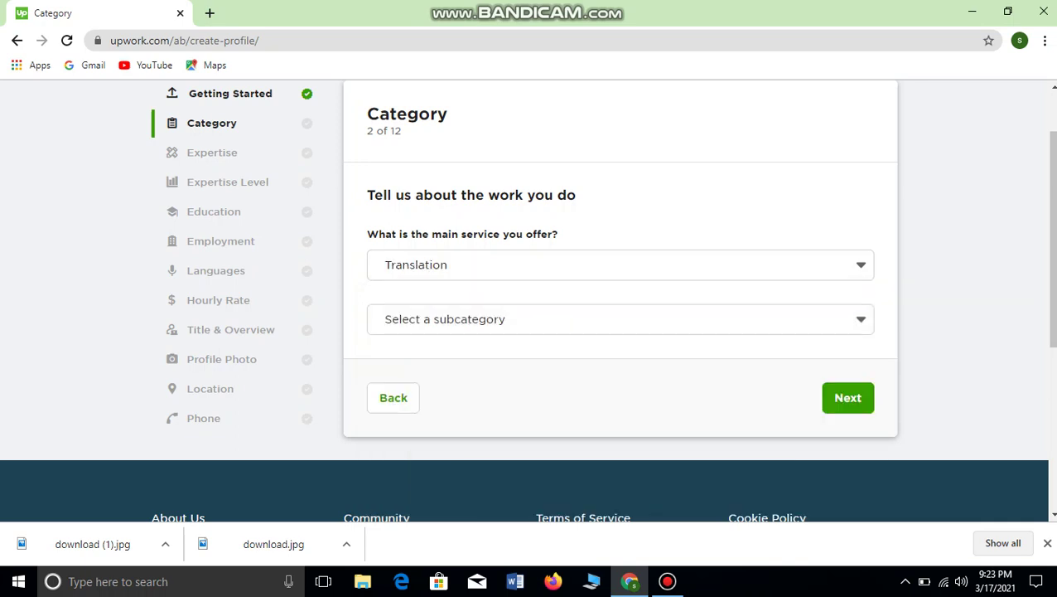
Set the subcategory to Legal Translation and continue to the expertise section
key("Tab")
key("space")
key("Down")
key("Up")
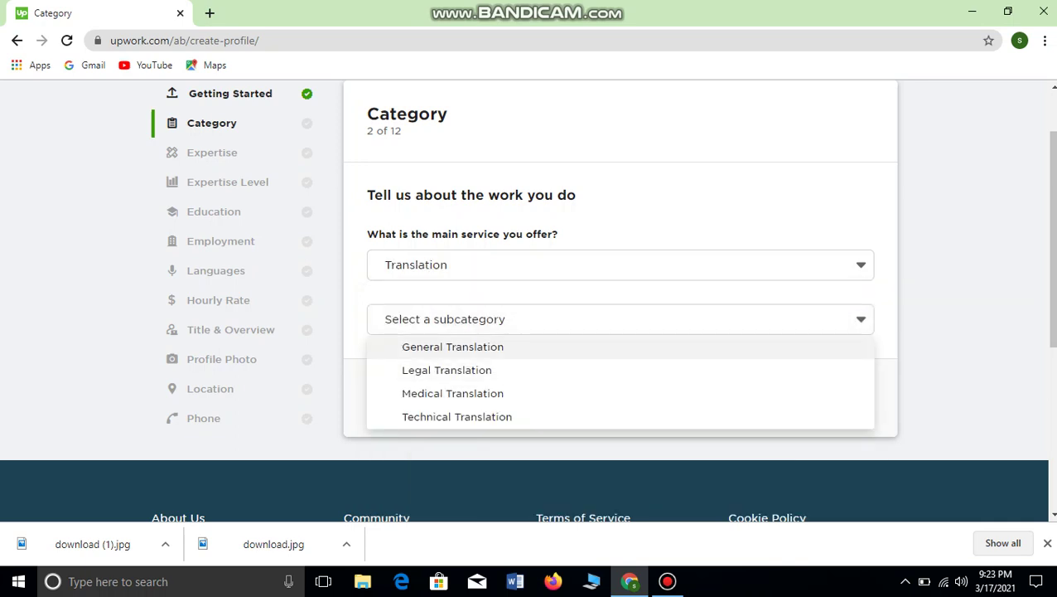
key("Down")
key("Down")
key("Down")
key("Up")
key("Up")
key("Return")
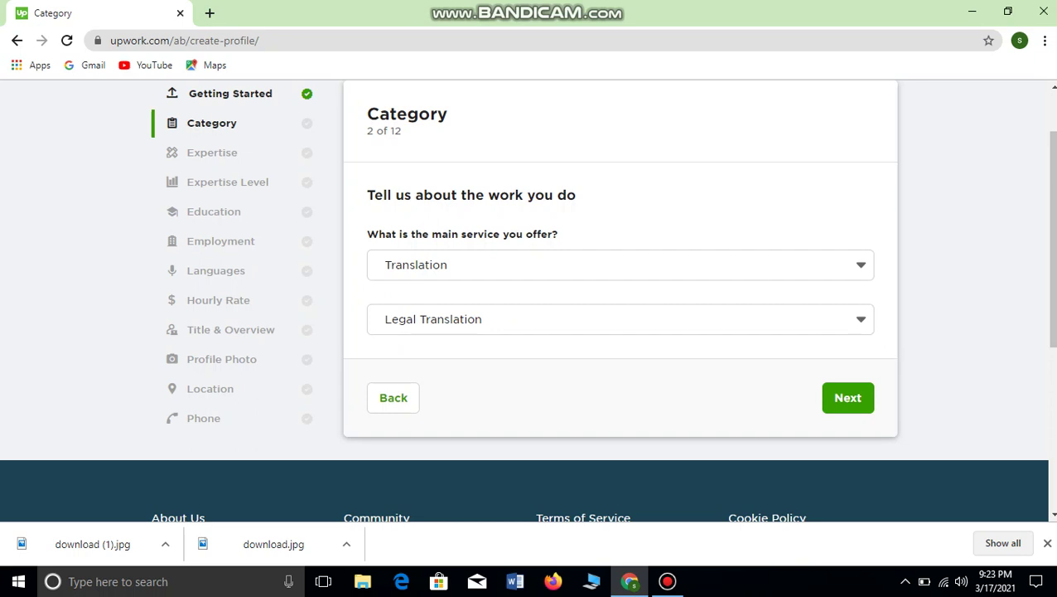
left_click(848, 397)
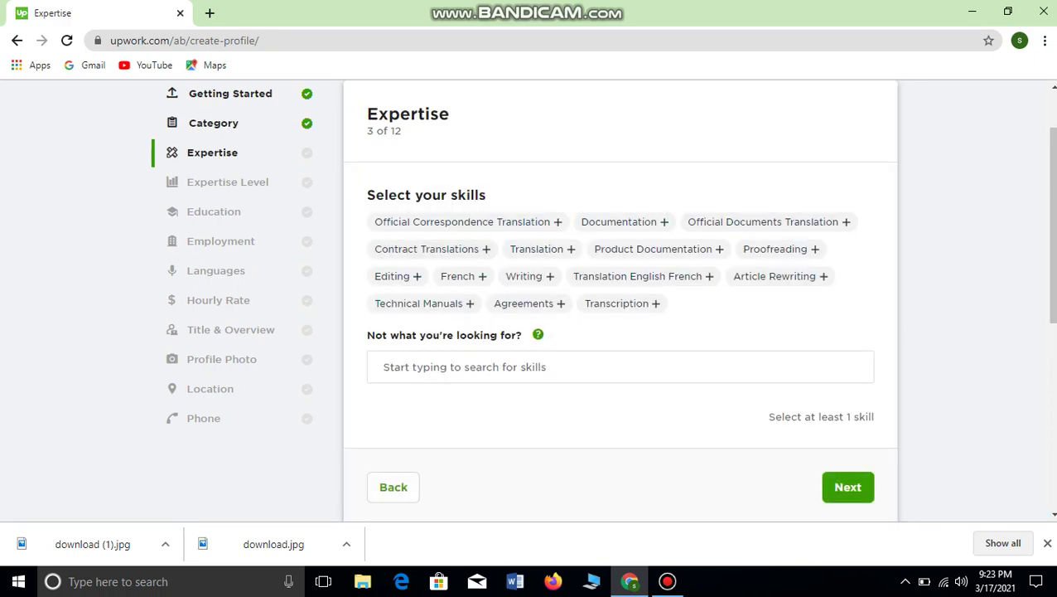
Select the suggested skills Contract Translations, Translation, Transcription, and Translation English French
key("Tab")
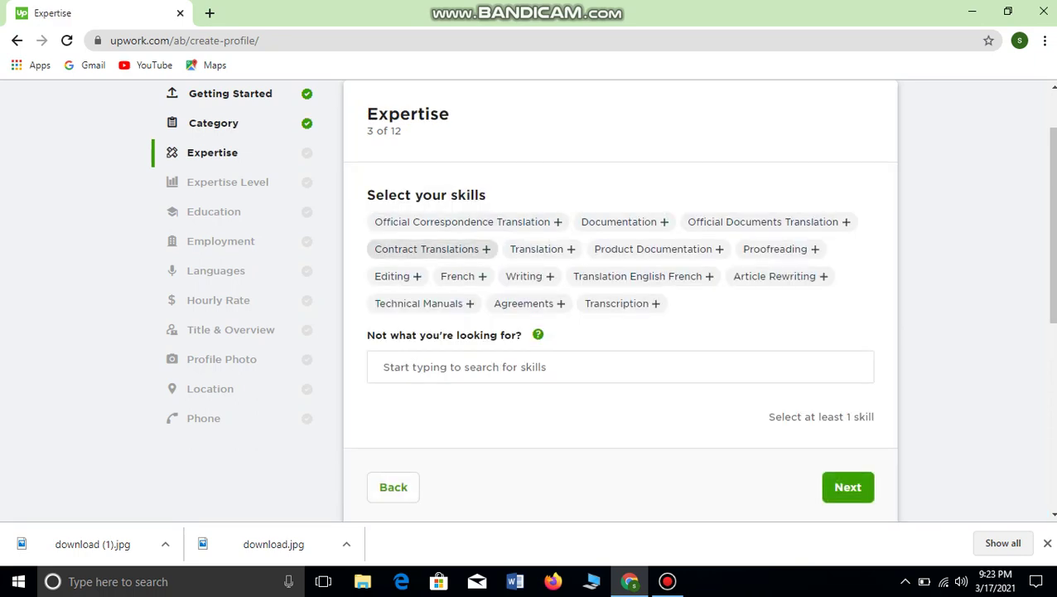
left_click(431, 250)
left_click(542, 250)
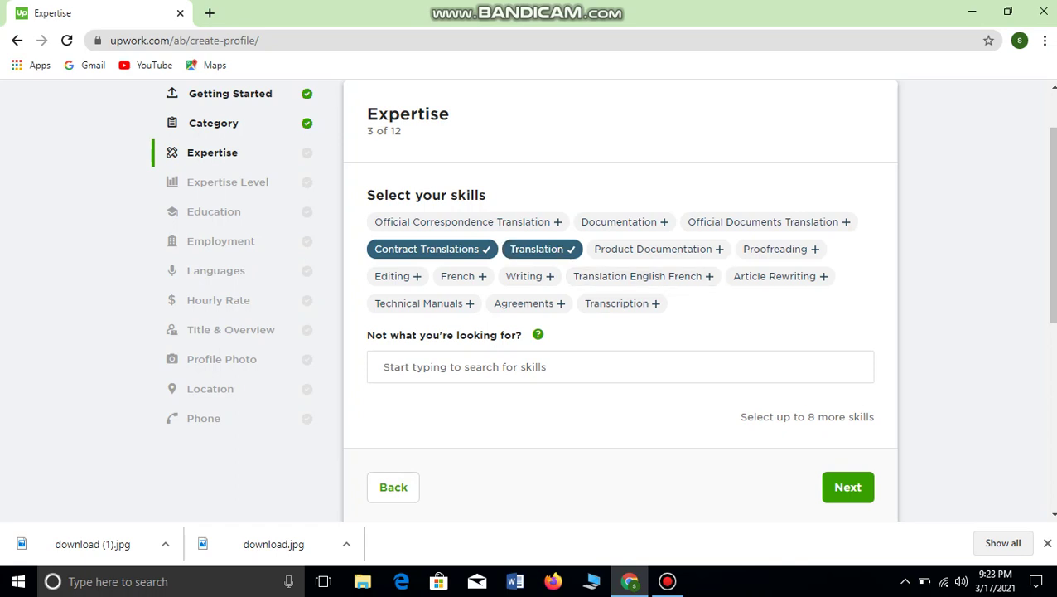
left_click(621, 303)
key("shift+Tab")
key("shift+Tab")
key("shift+Tab")
key("shift+Tab")
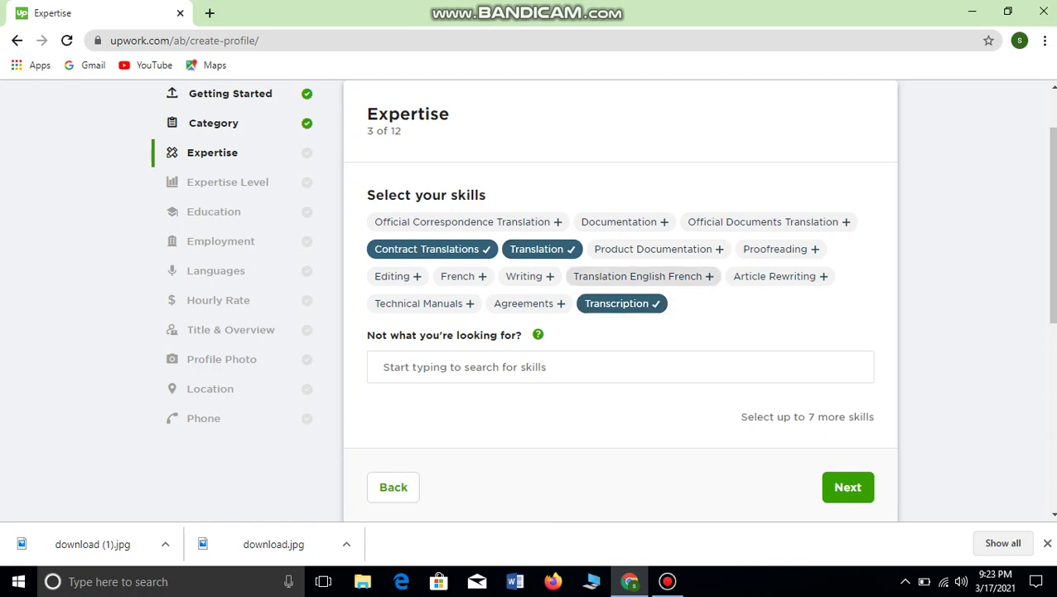
key("space")
left_click(531, 368)
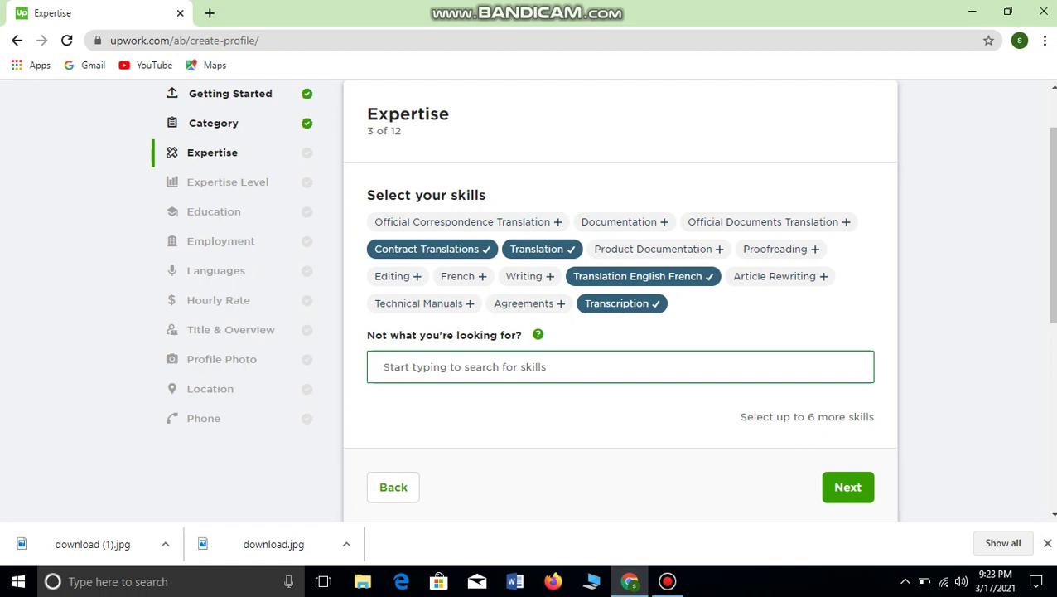
type("vedi")
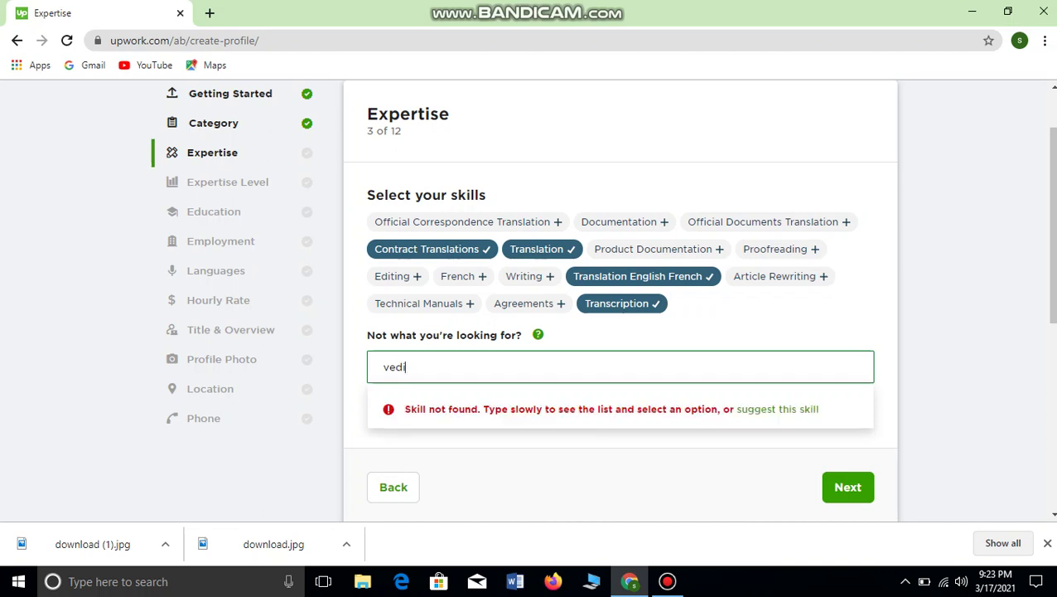
key("BackSpace")
key("BackSpace")
key("BackSpace")
key("BackSpace")
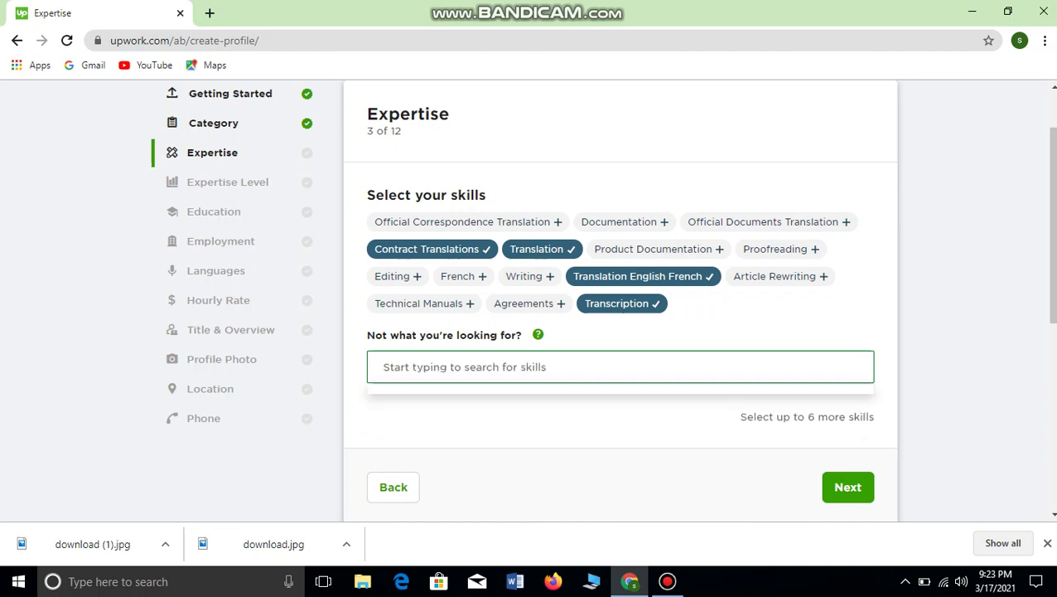
type("op")
key("BackSpace")
key("BackSpace")
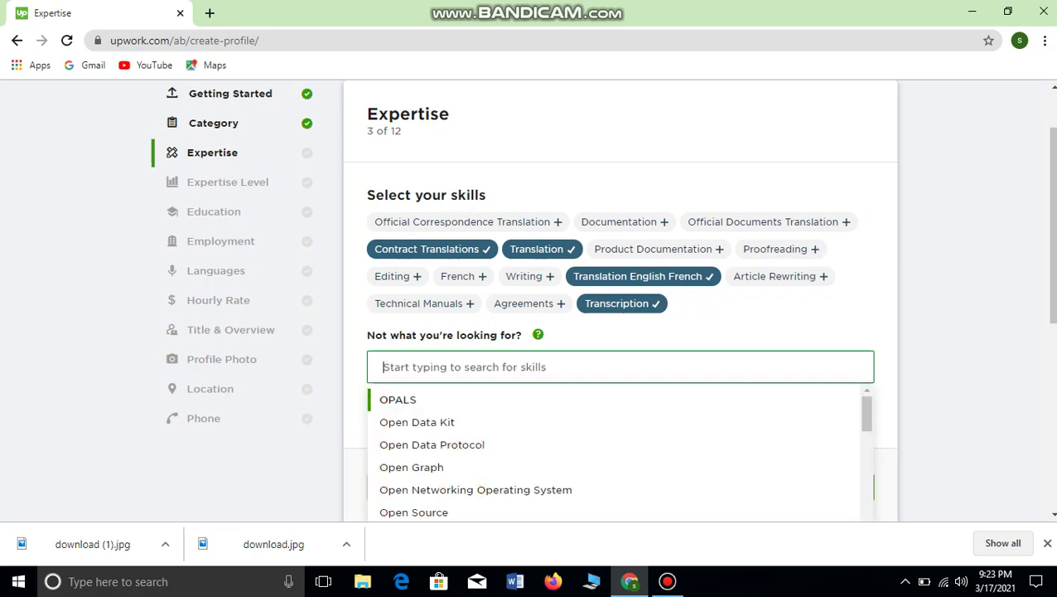
Search the skills for "phot" and add Photo Editing to the profile
type("phot")
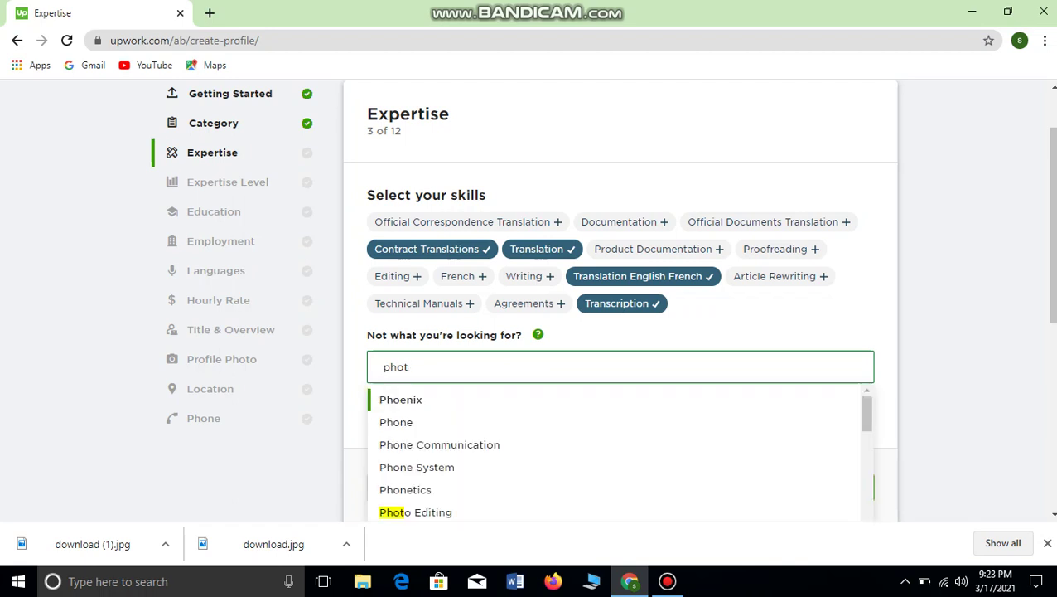
key("Return")
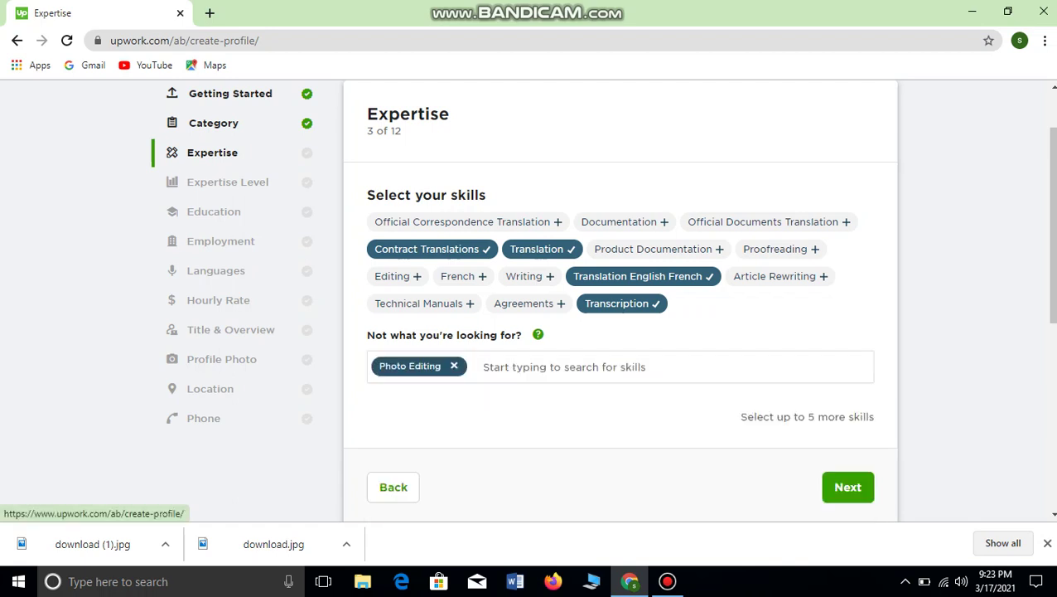
Try to add Translation through the skill search using "transla"
type("tr")
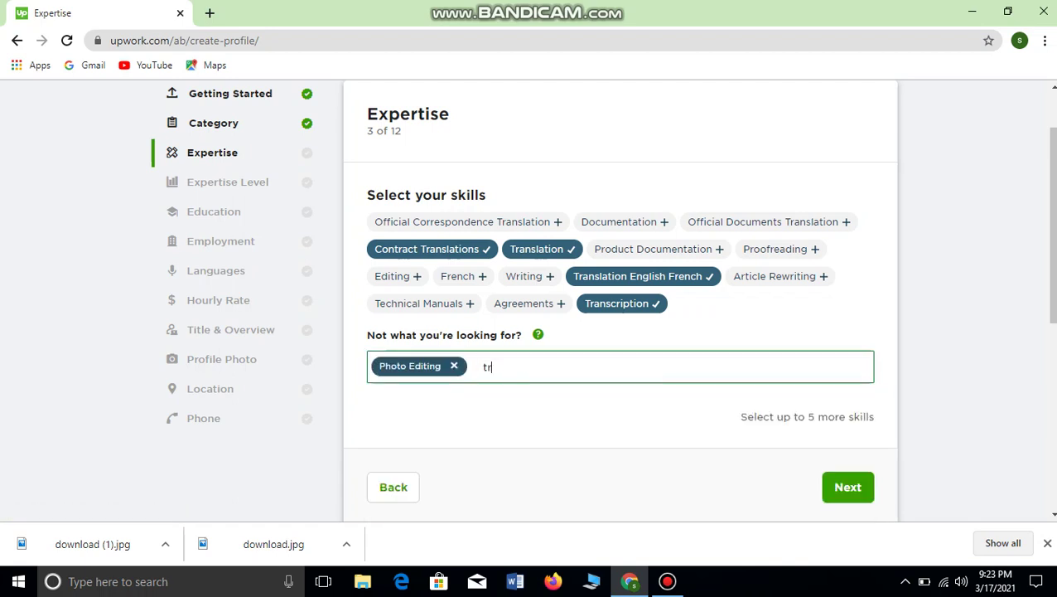
type("ans")
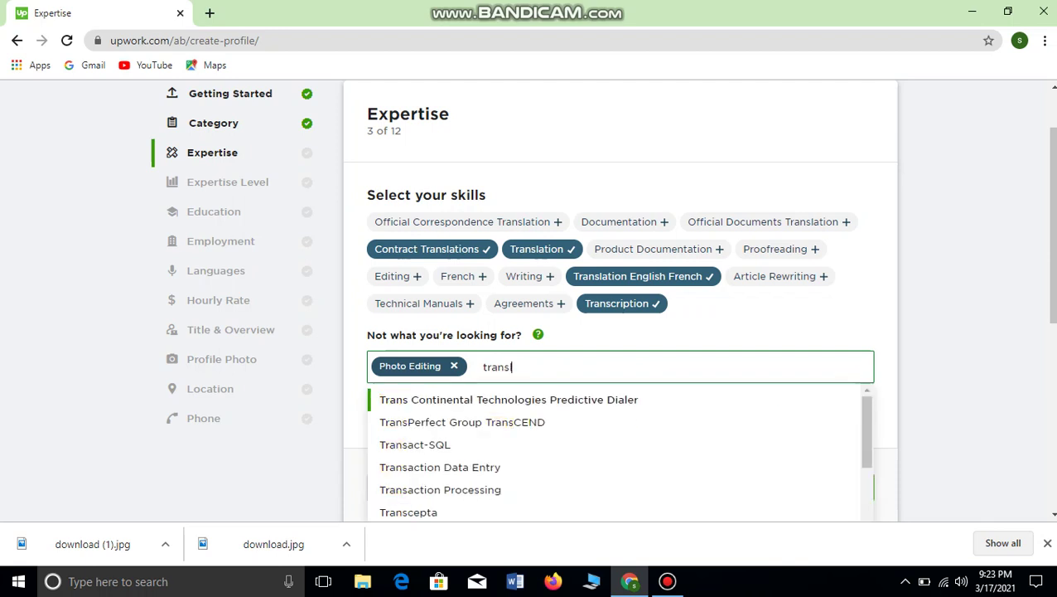
type("la")
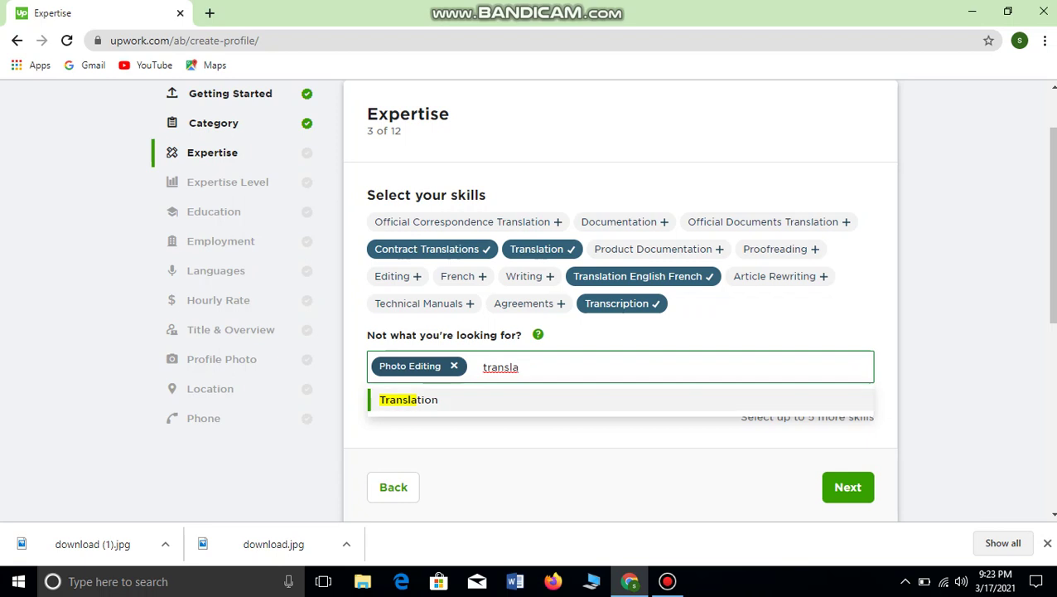
left_click(409, 400)
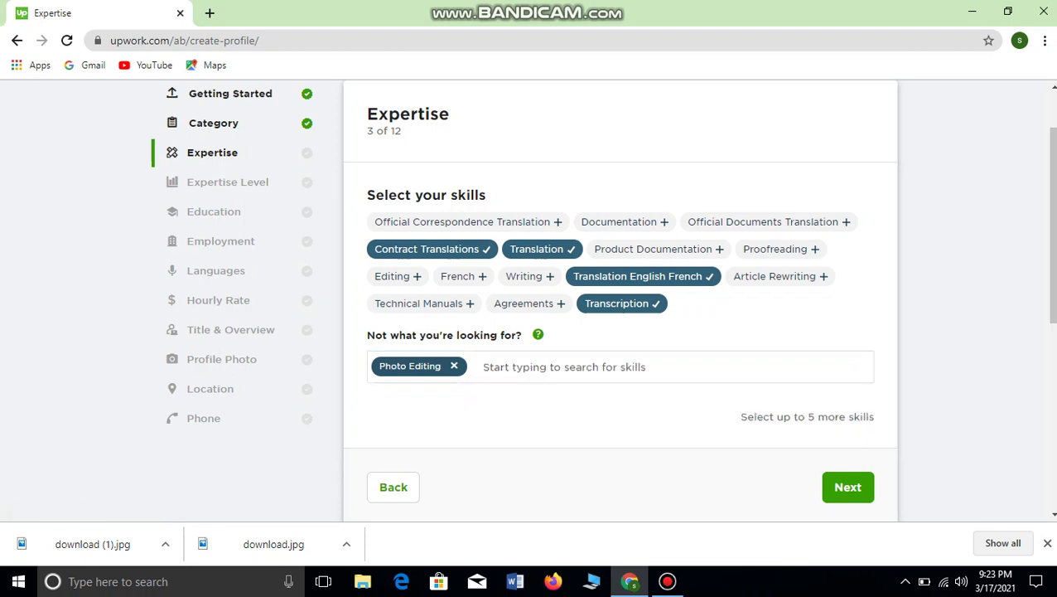
Proceed from the skills, set the experience level to Expert, and continue to the education section
left_click(848, 488)
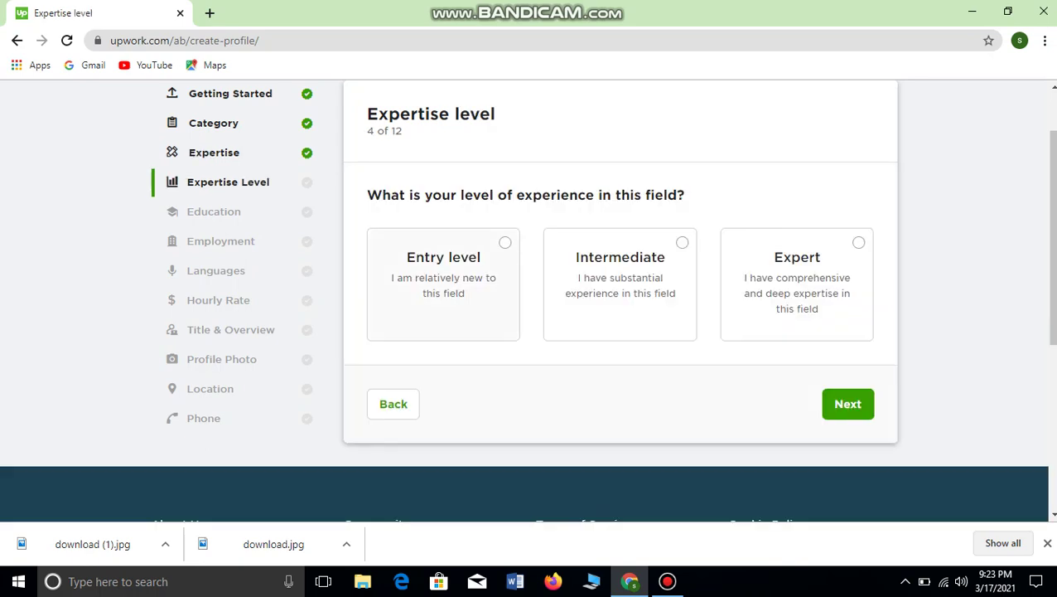
left_click(797, 285)
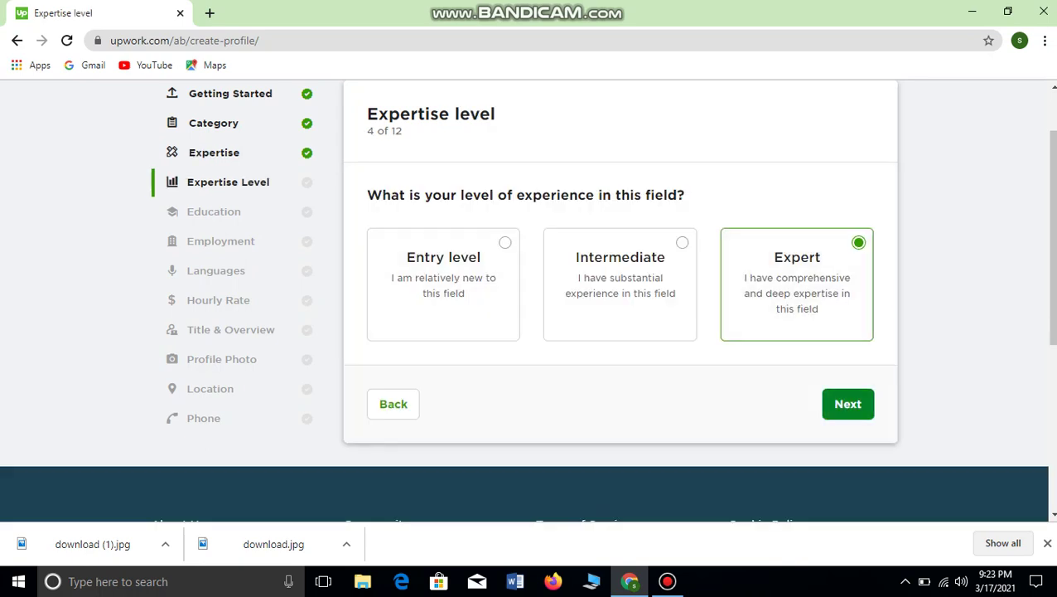
left_click(847, 403)
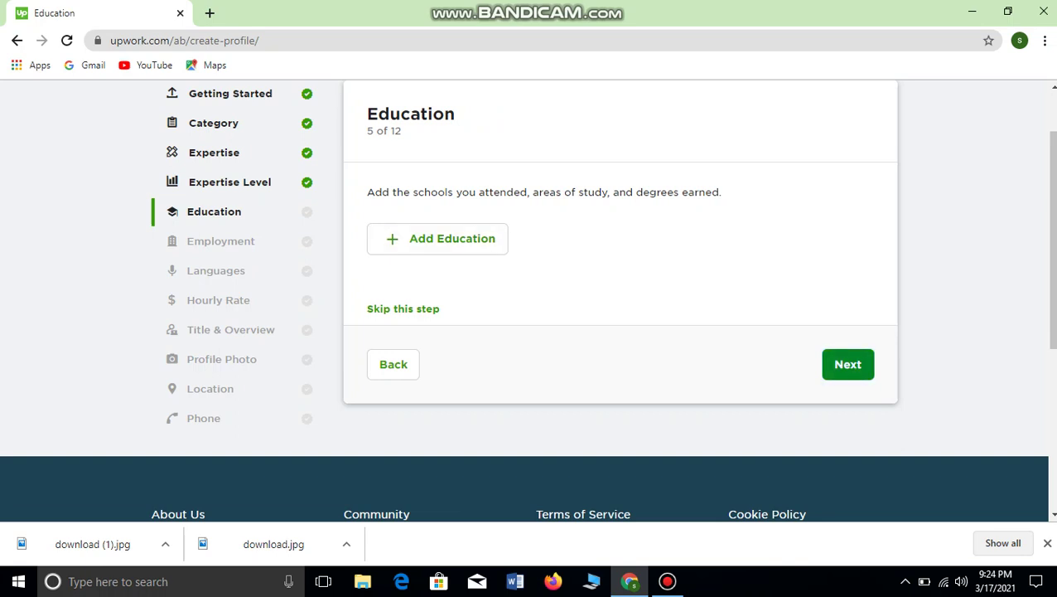
left_click(848, 364)
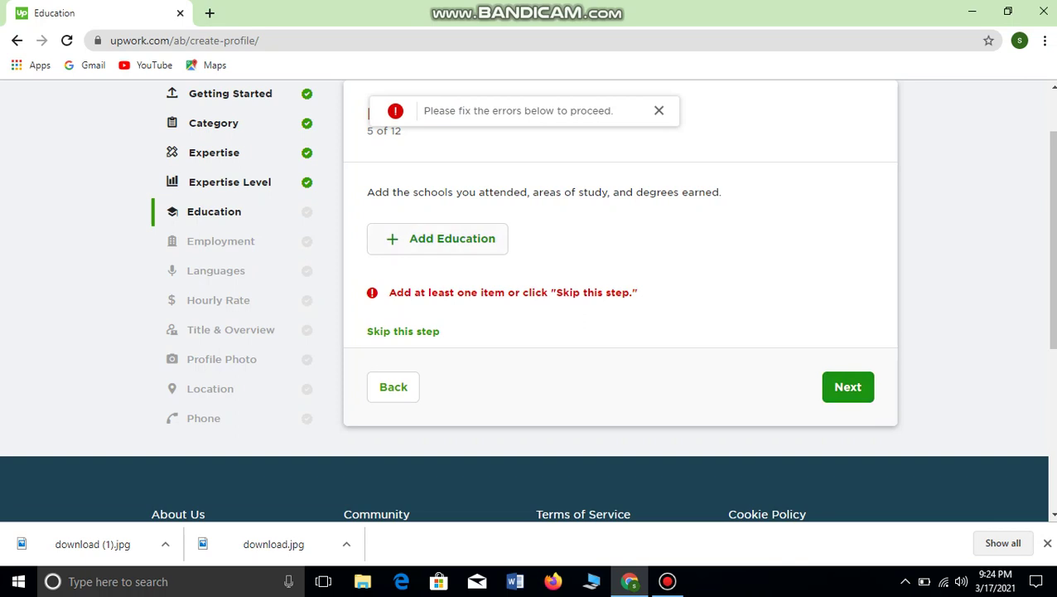
Add an education entry and enter BZU as the school
left_click(452, 238)
left_click(481, 210)
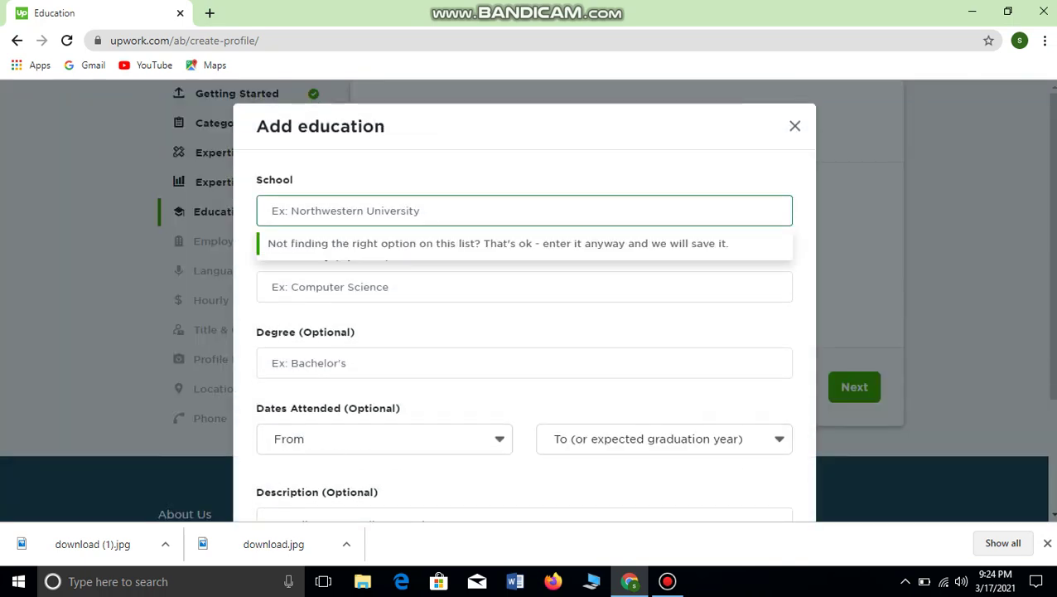
type("bzu")
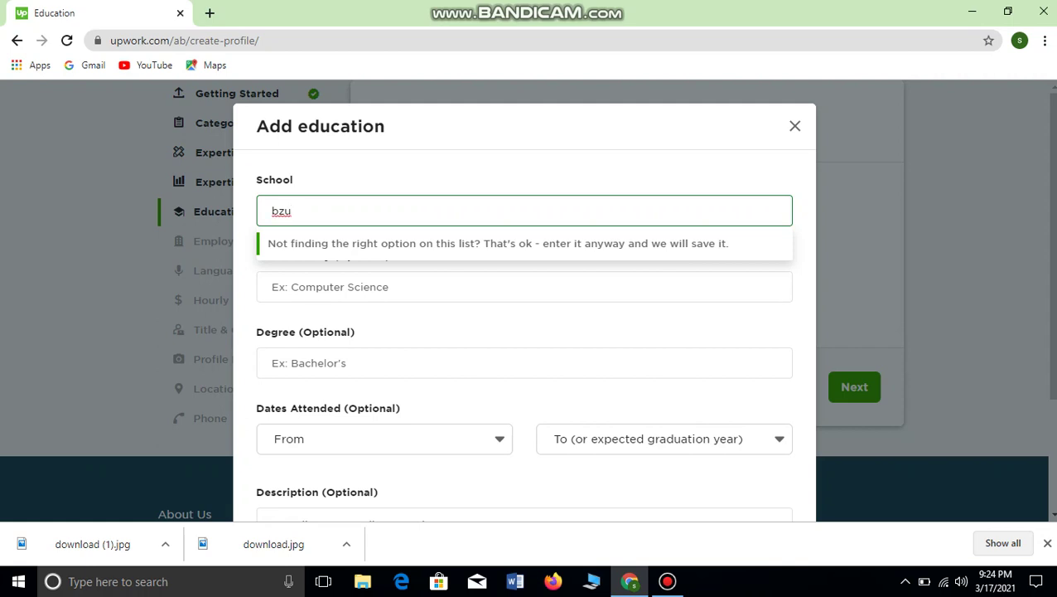
left_click(481, 287)
left_click(481, 210)
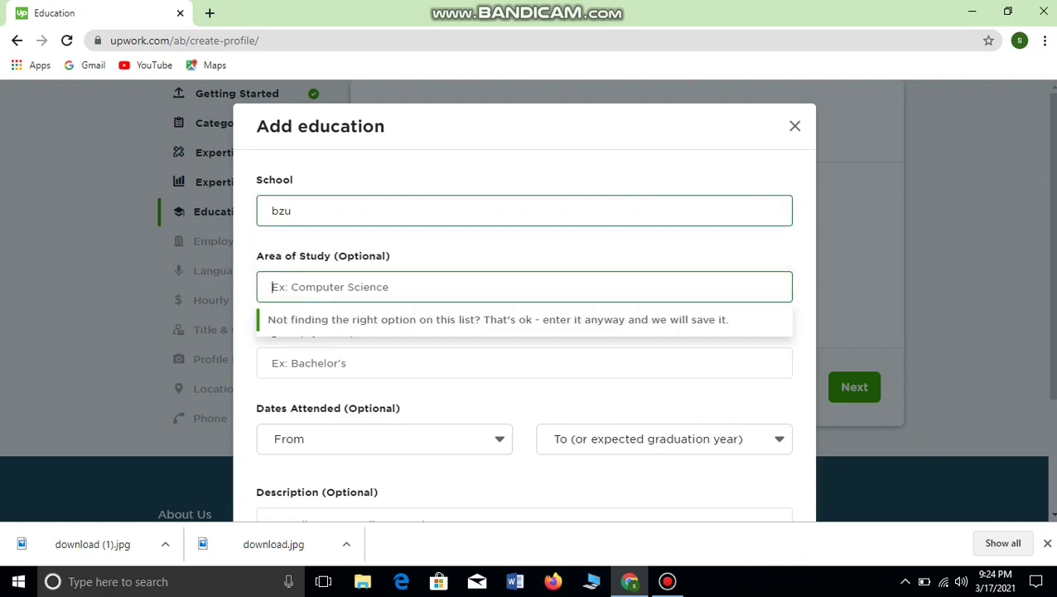
key("BackSpace")
key("BackSpace")
key("BackSpace")
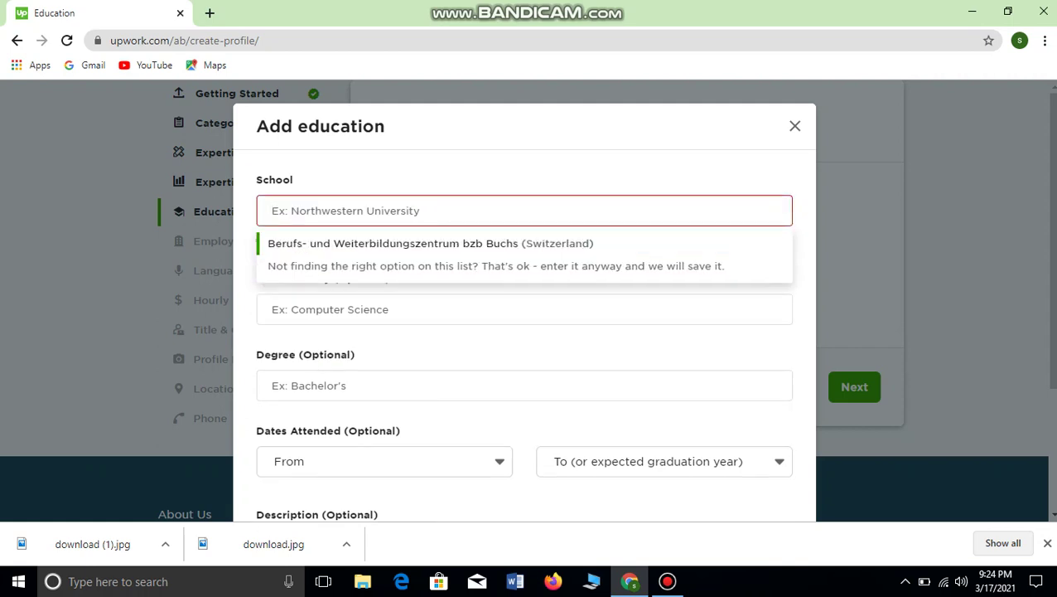
type("BZU")
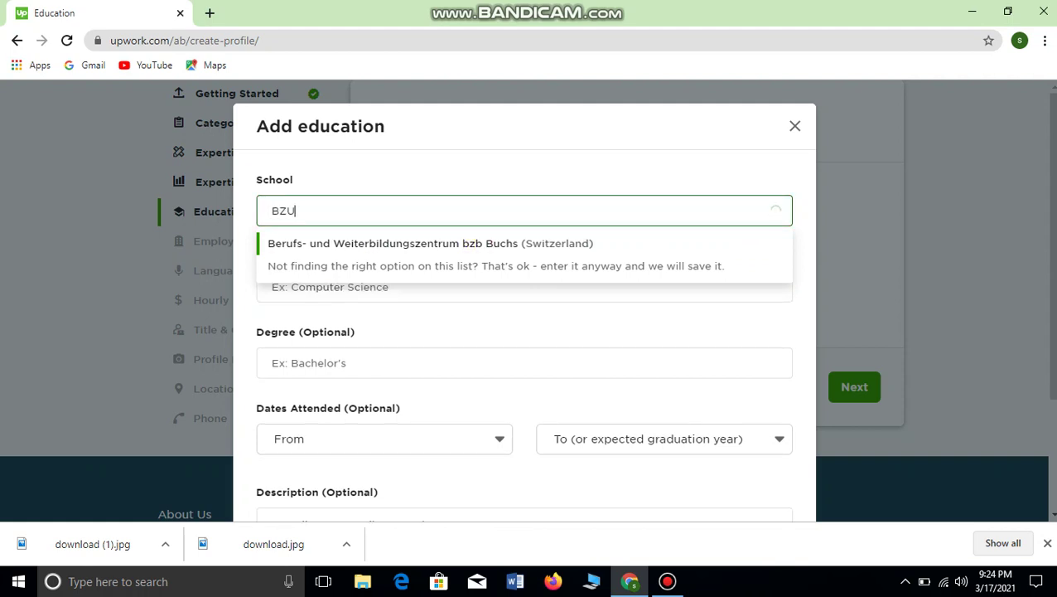
left_click(480, 287)
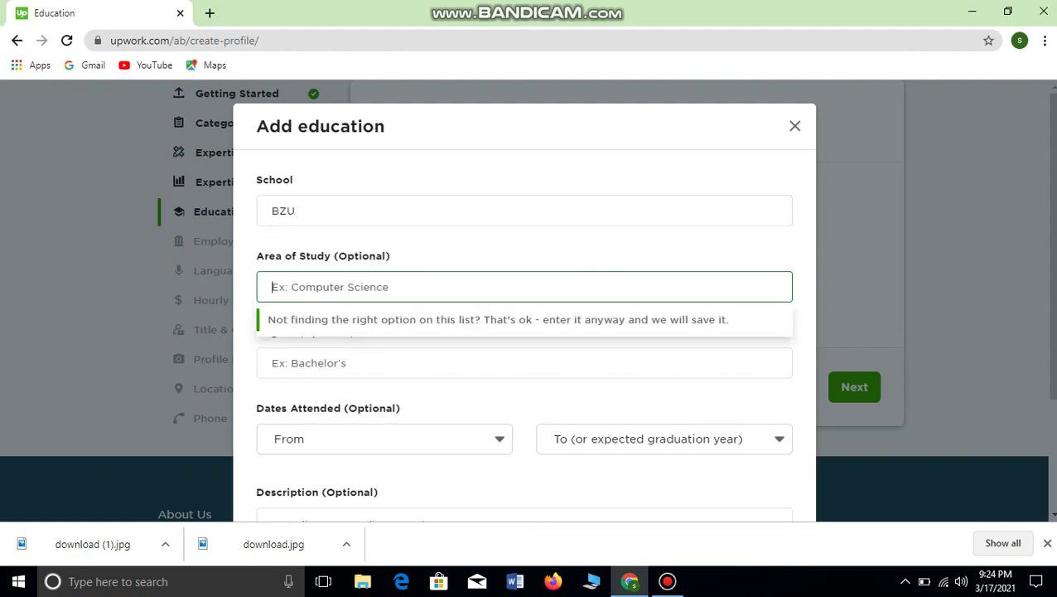
left_click(481, 363)
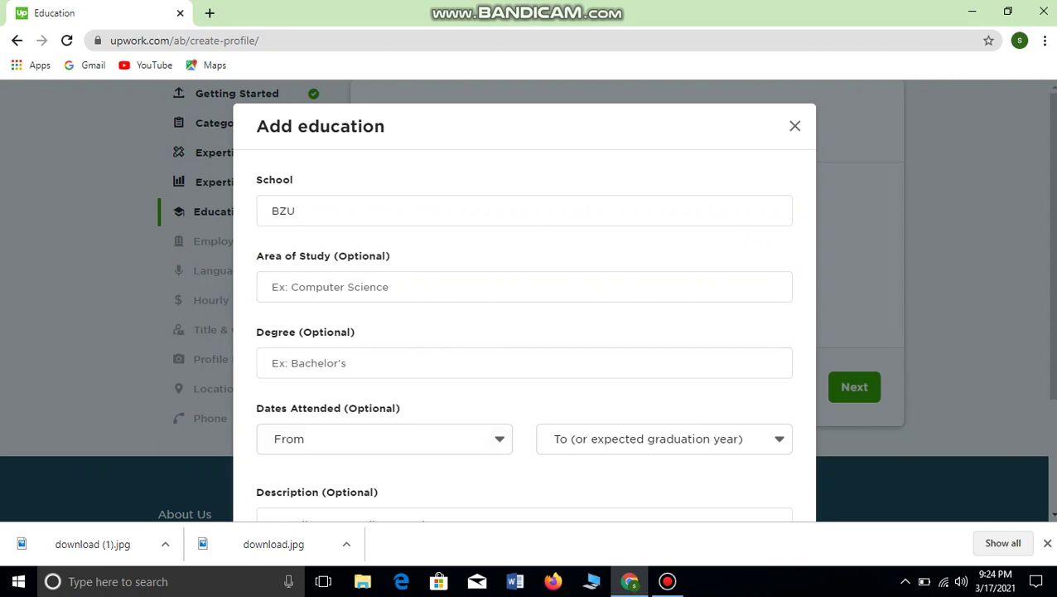
left_click(331, 211)
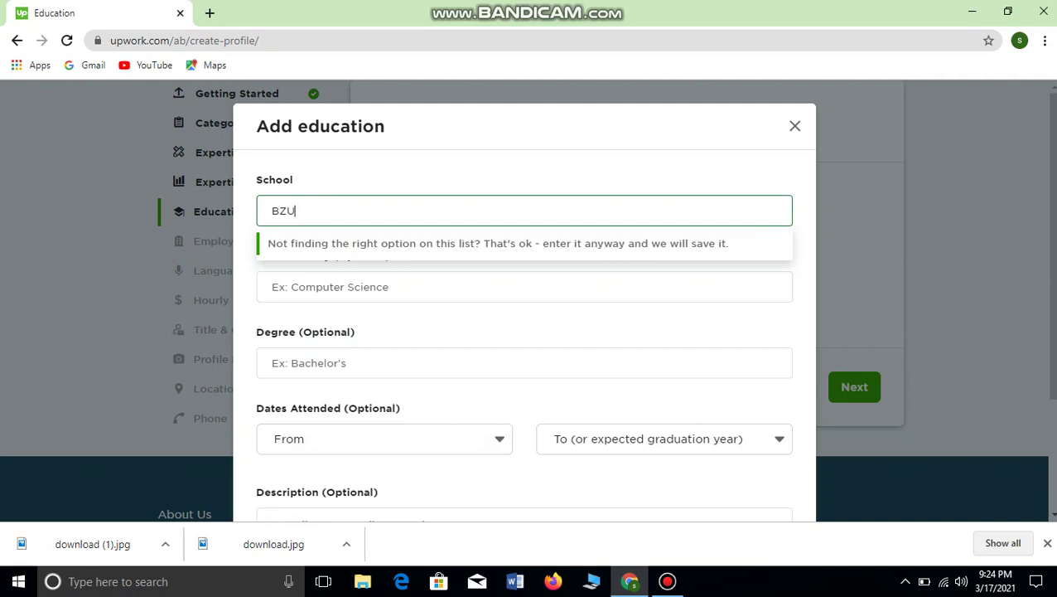
left_click_drag(263, 242, 414, 314)
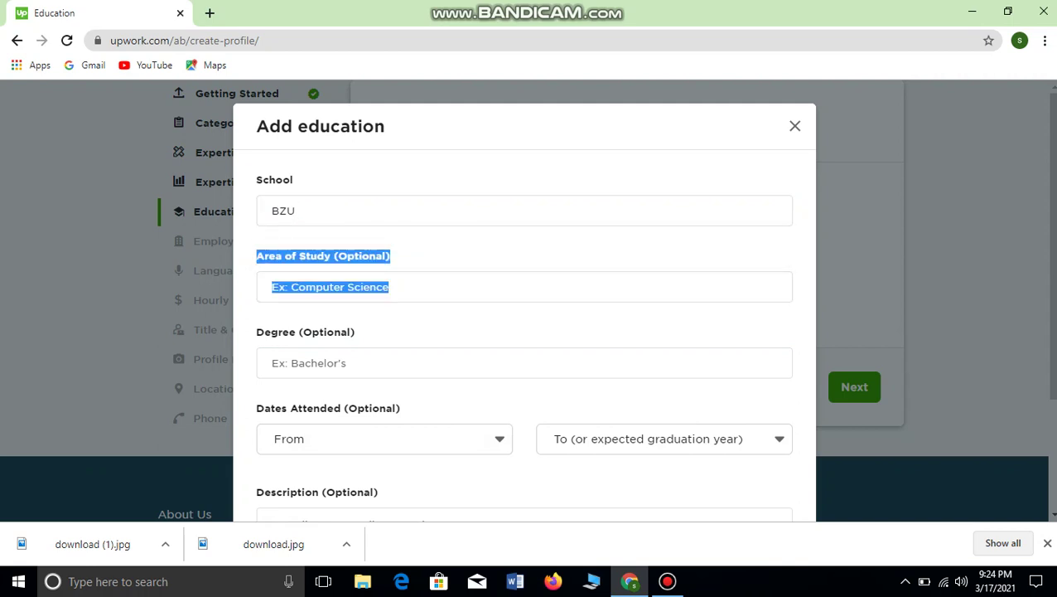
left_click(414, 313)
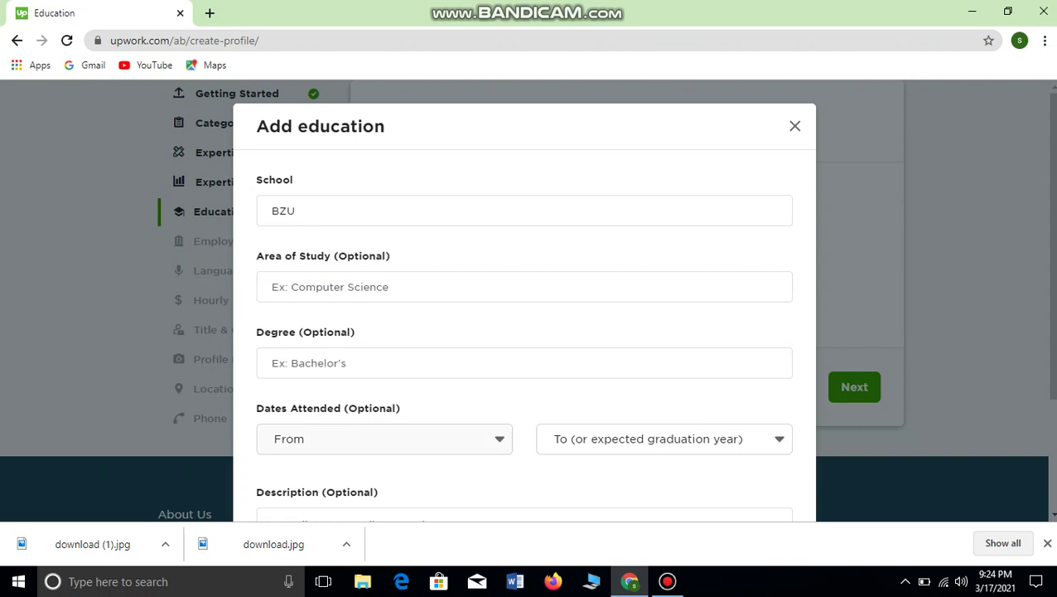
left_click(385, 439)
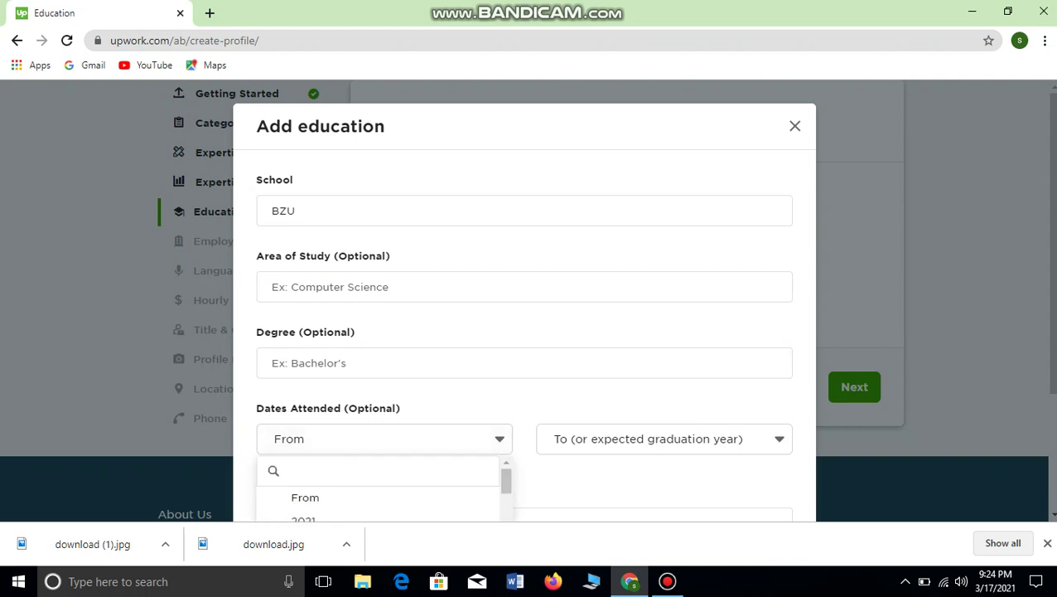
left_click(384, 439)
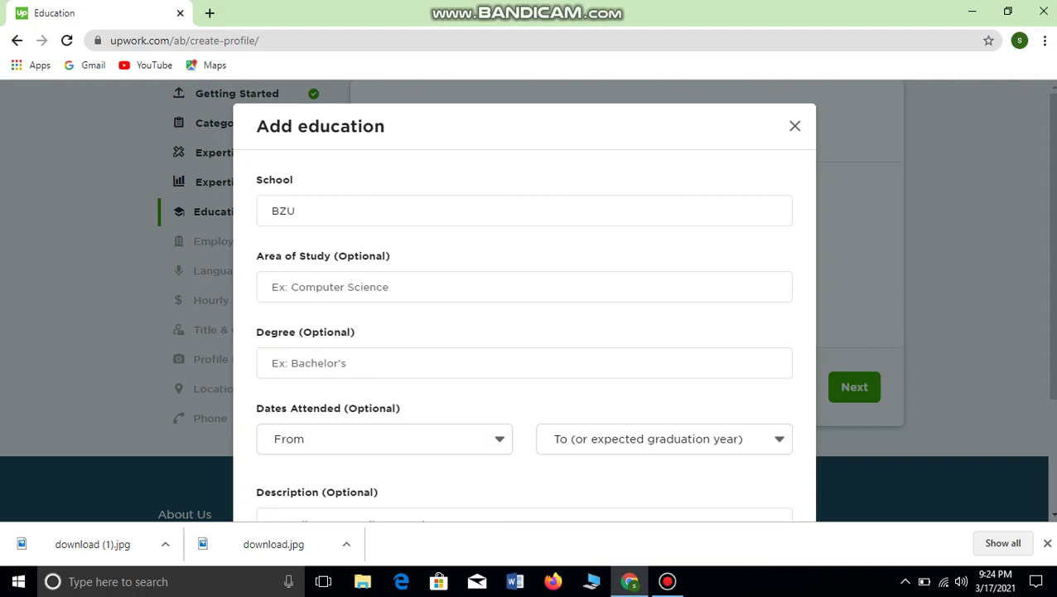
Save the education entry with its optional details blank and continue past the employment section without adding any work experience
scroll(524, 332, "down", 2)
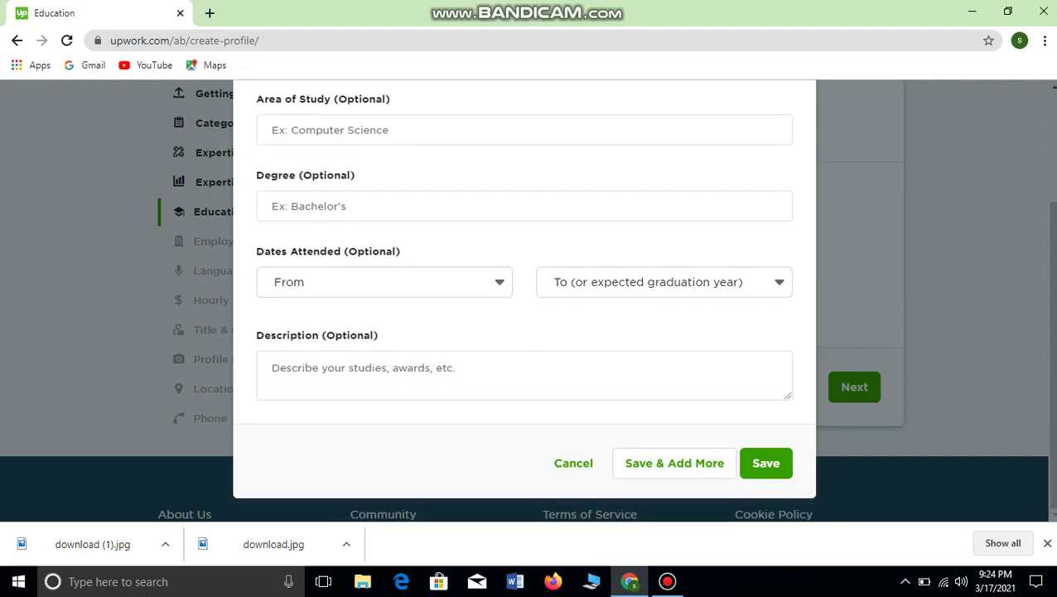
left_click(524, 374)
left_click(524, 374)
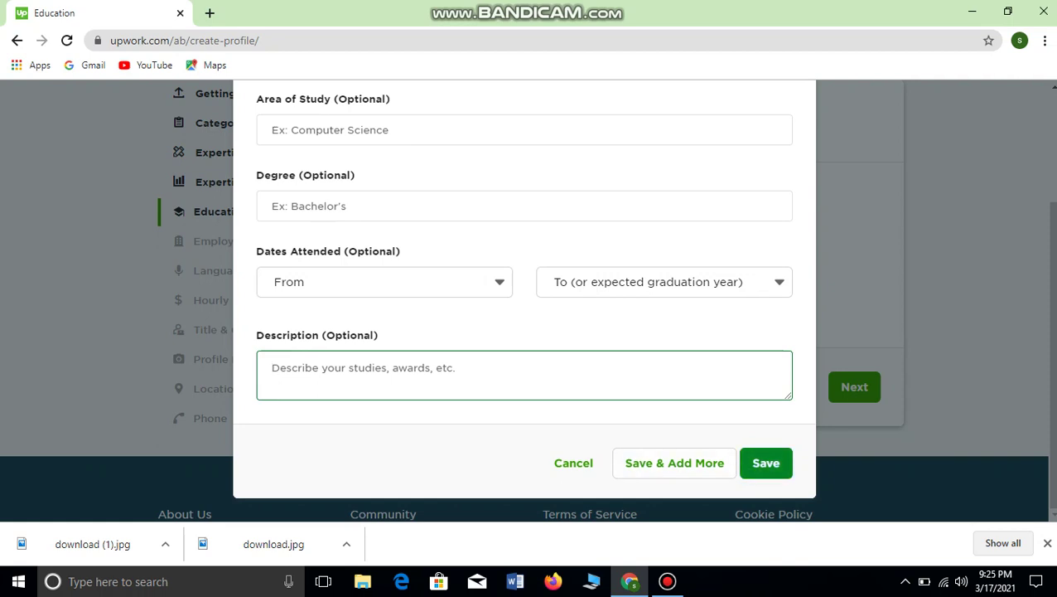
left_click(766, 463)
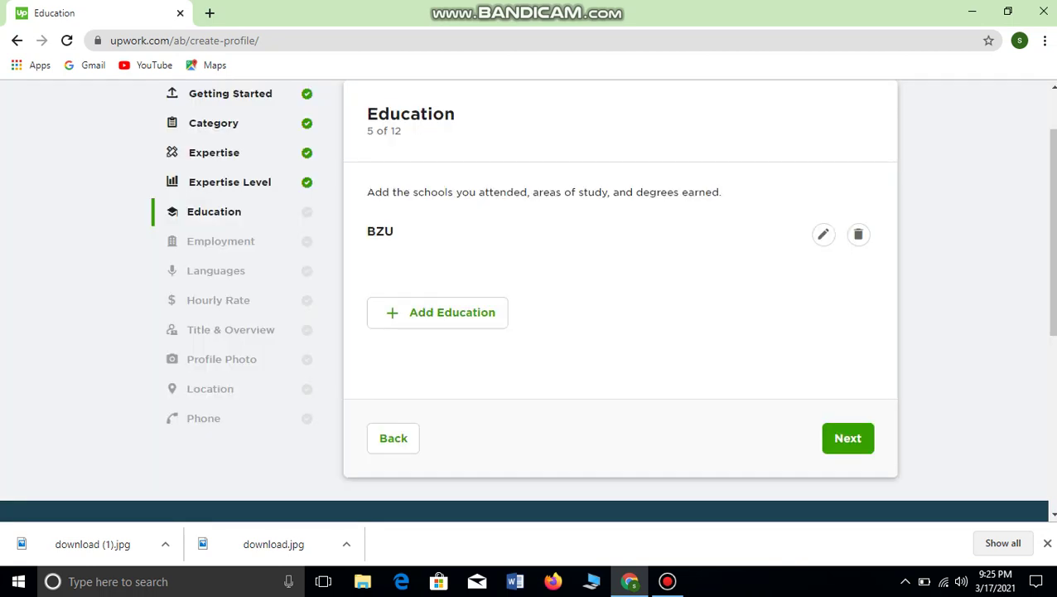
left_click(848, 438)
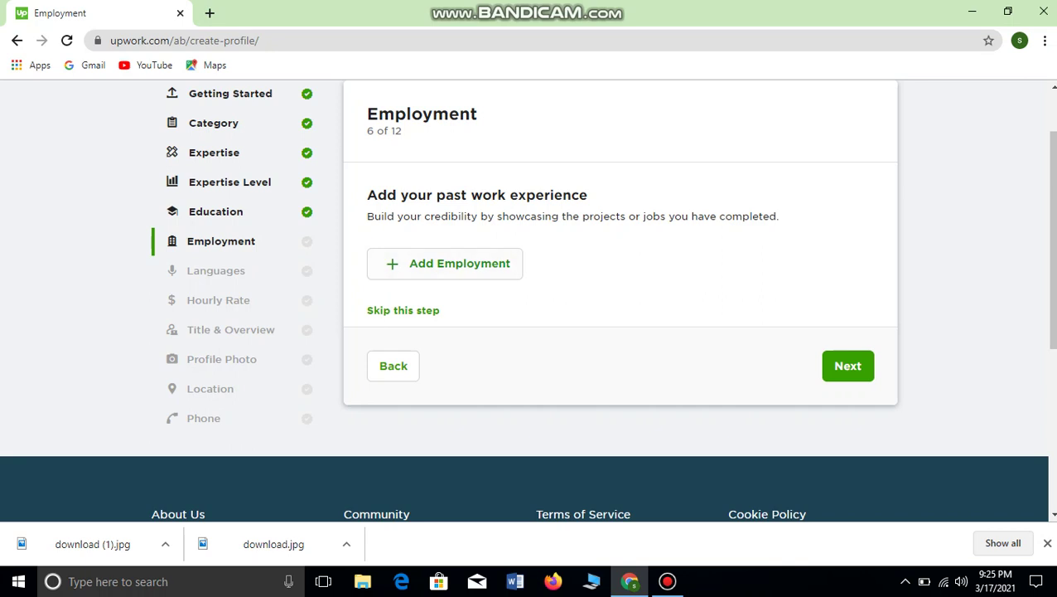
left_click(848, 365)
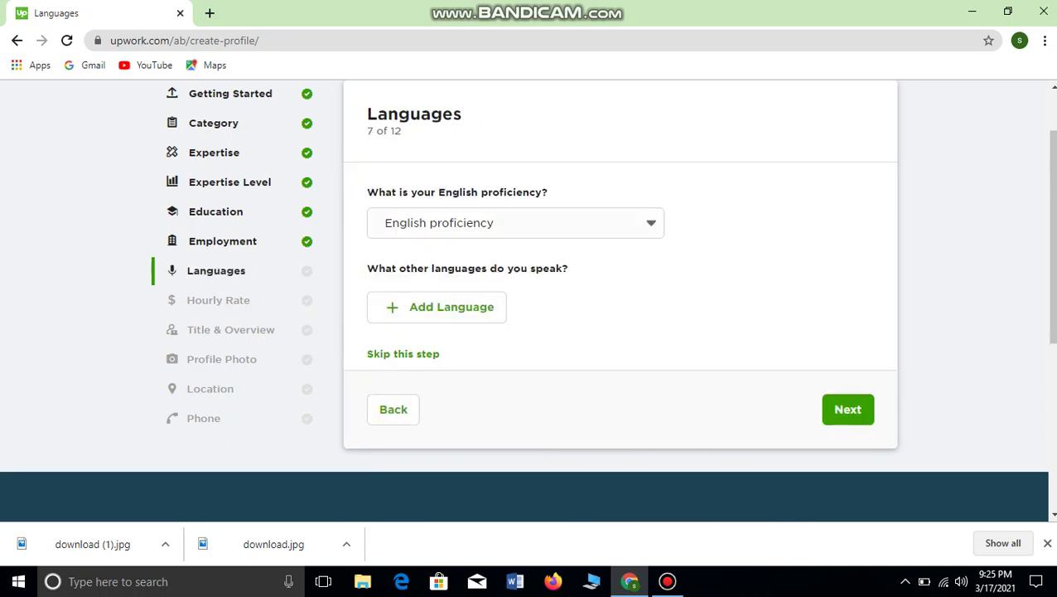
Set the English proficiency to Native or Bilingual and continue to the hourly rate section
left_click(516, 223)
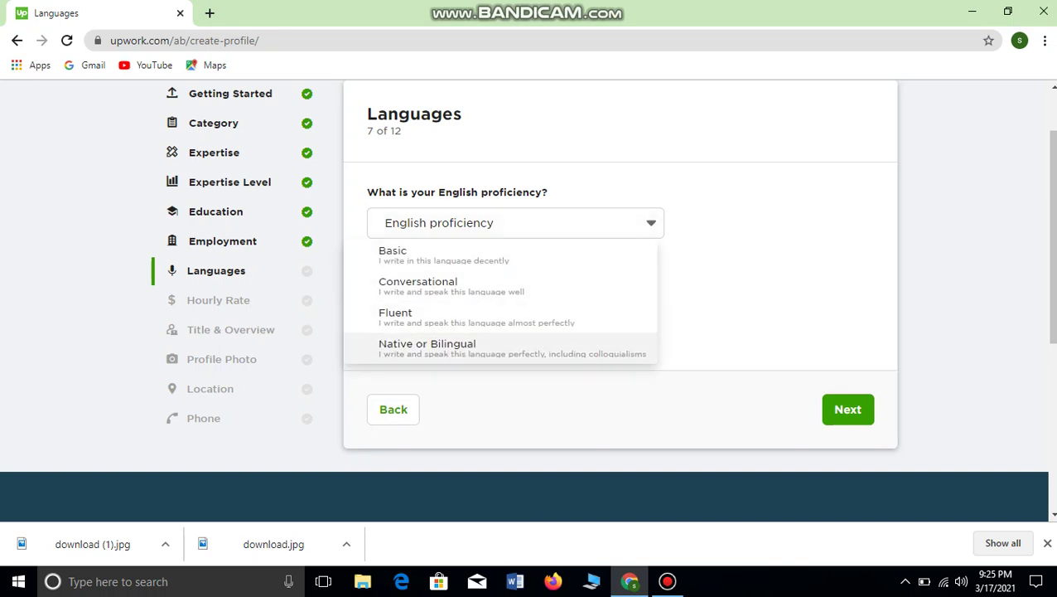
left_click(427, 346)
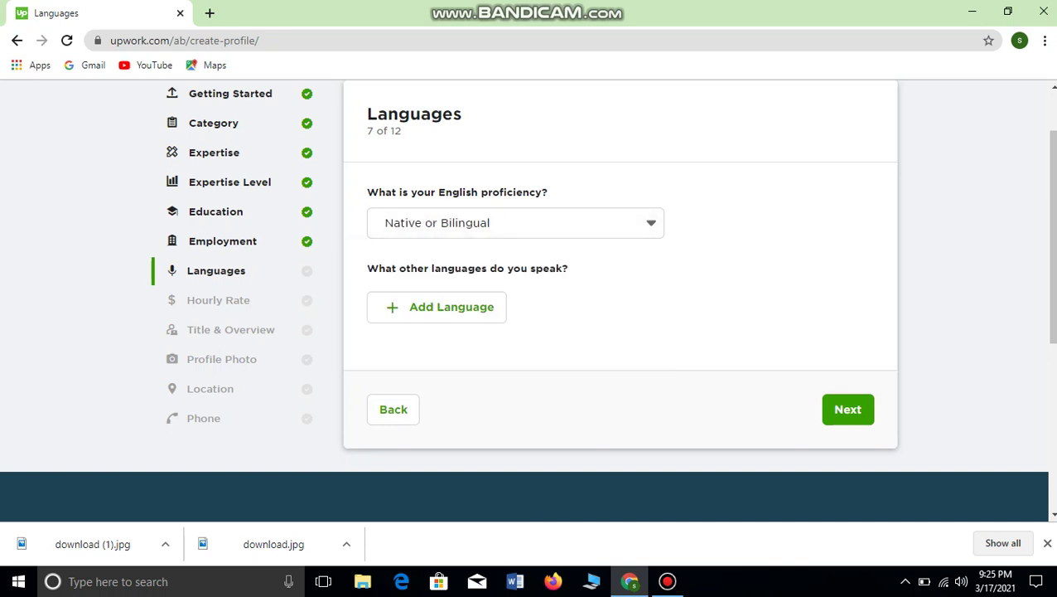
left_click(847, 409)
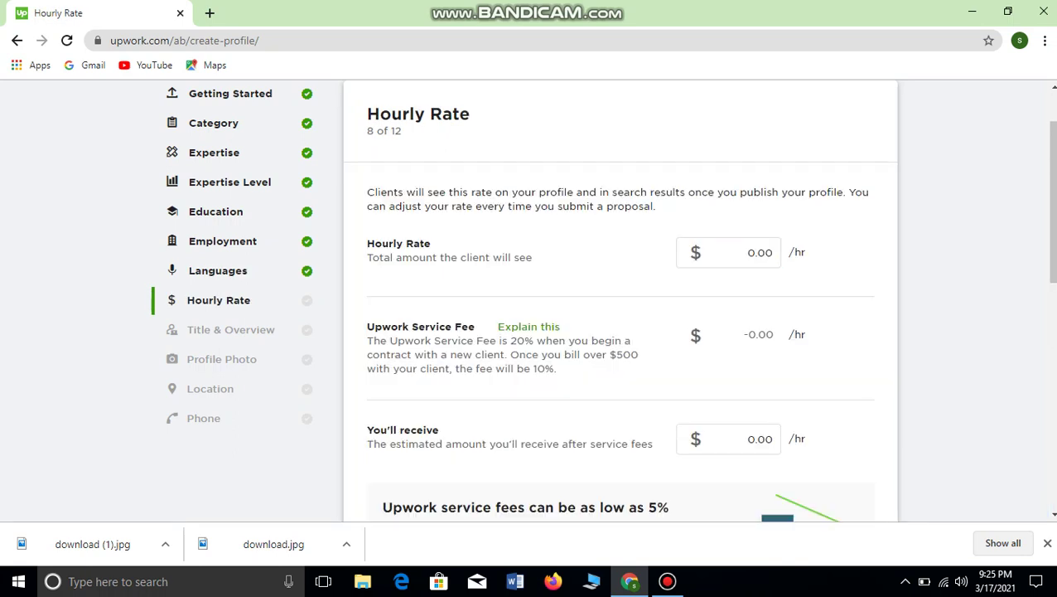
Set the hourly rate to $6 and continue to the title and overview section
left_click(729, 252)
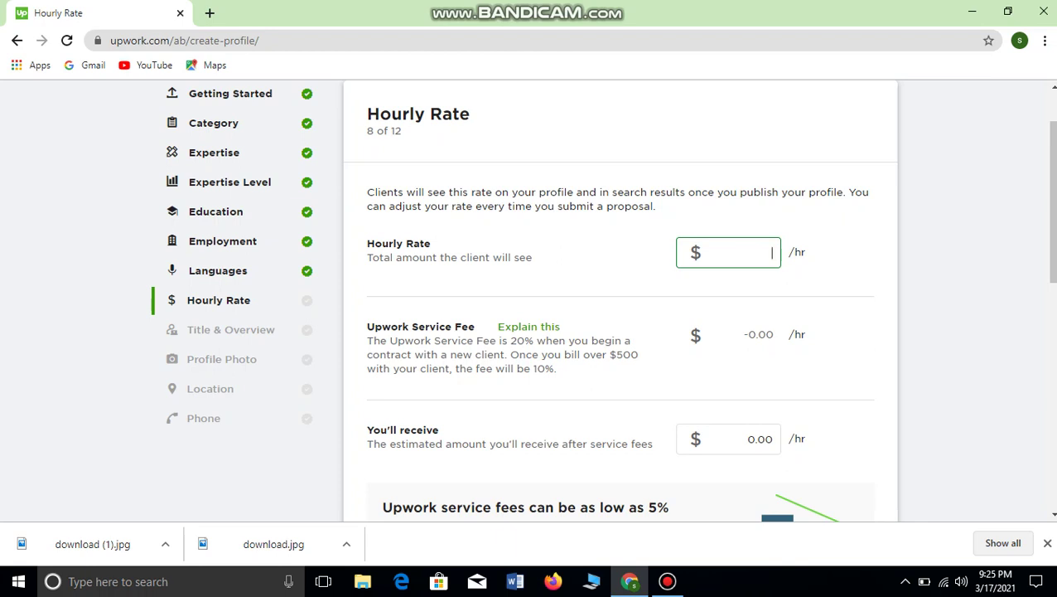
type("6")
scroll(620, 298, "down", 4)
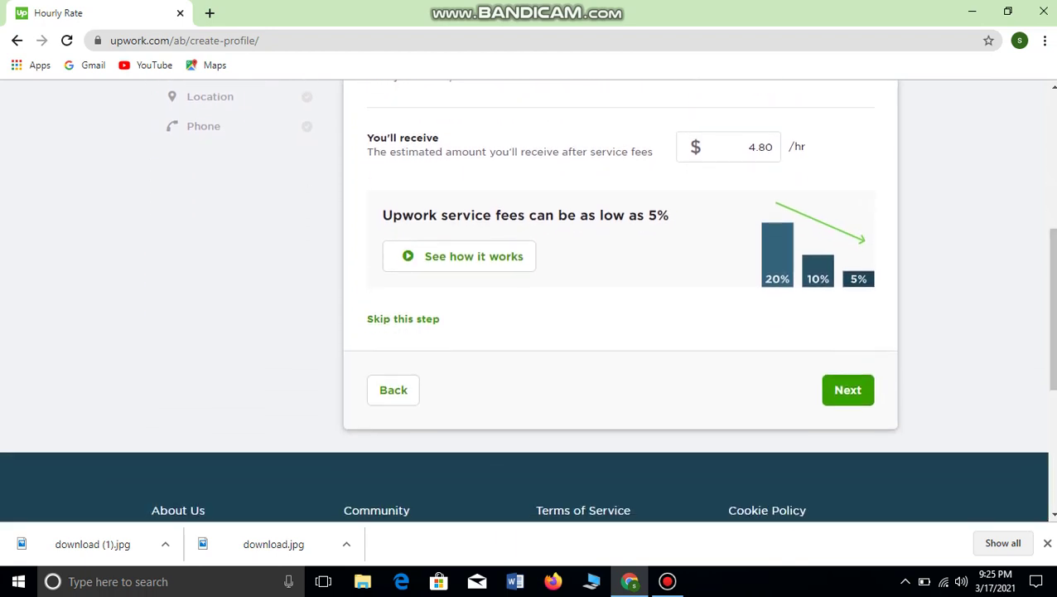
left_click(848, 390)
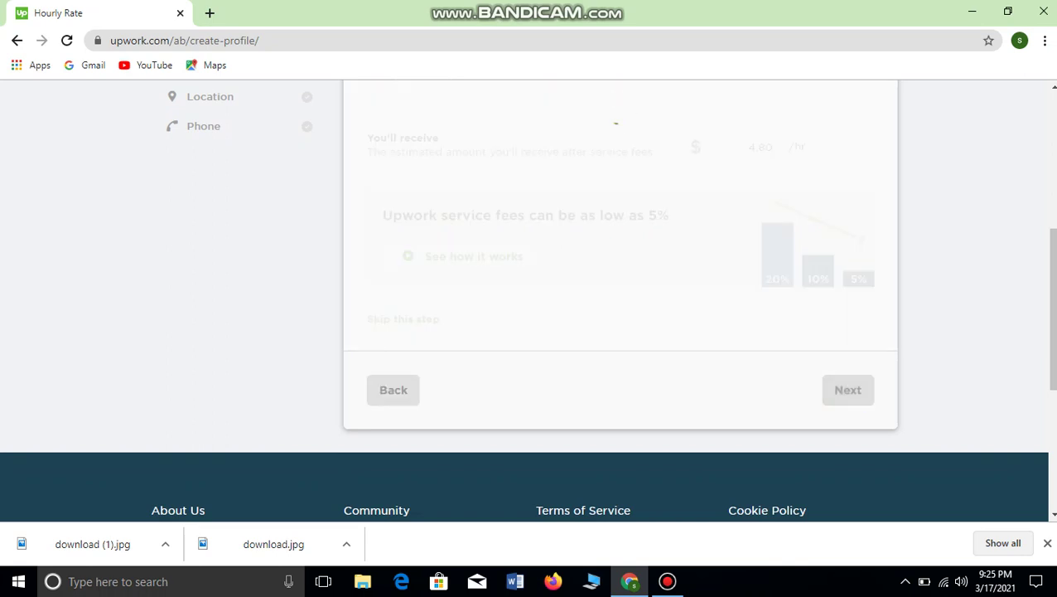
Enter "translation" as the profile title
left_click(620, 382)
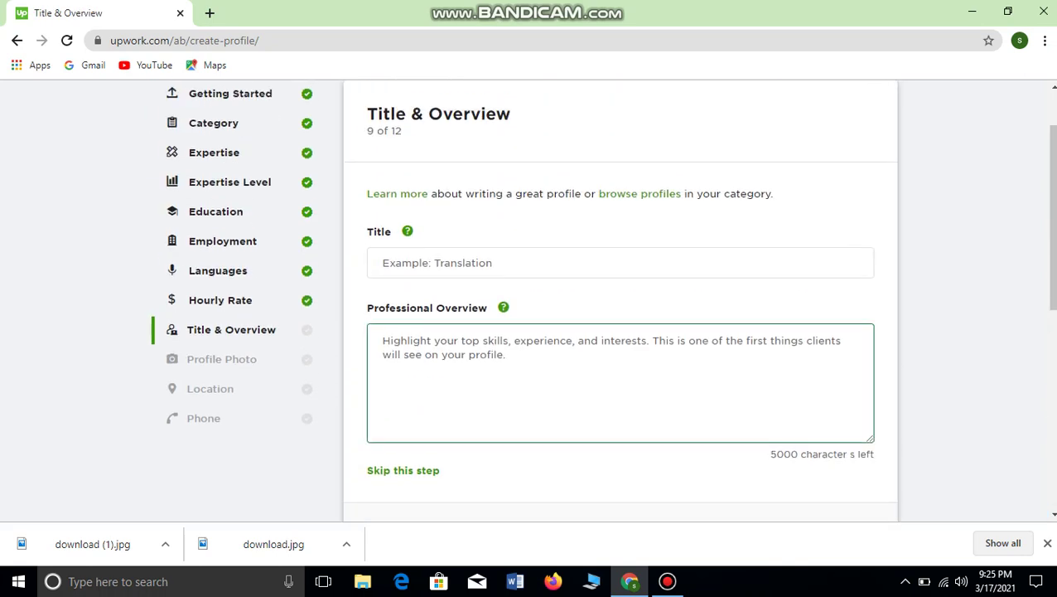
left_click(620, 263)
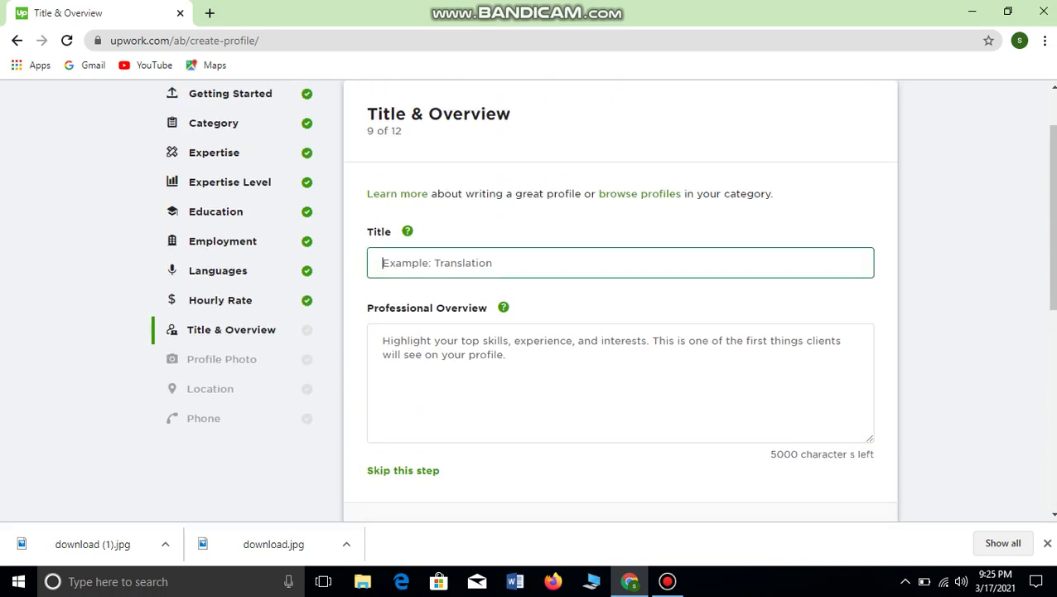
type("tra")
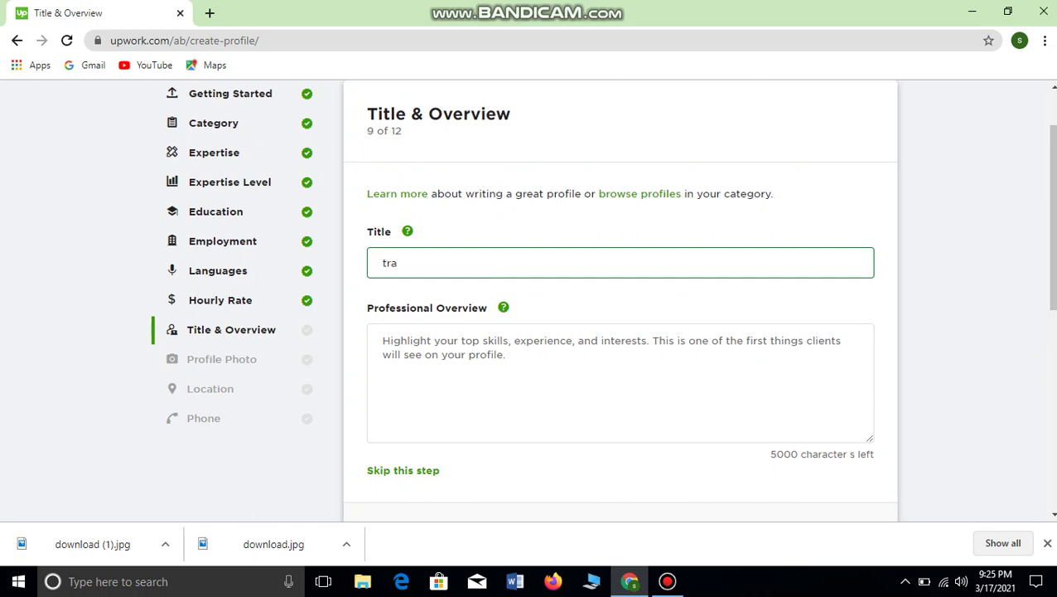
type("NSL")
key("BackSpace")
key("BackSpace")
key("BackSpace")
type("nslation")
Start the professional overview with the text "I can translate any"
left_click(384, 341)
type("i ")
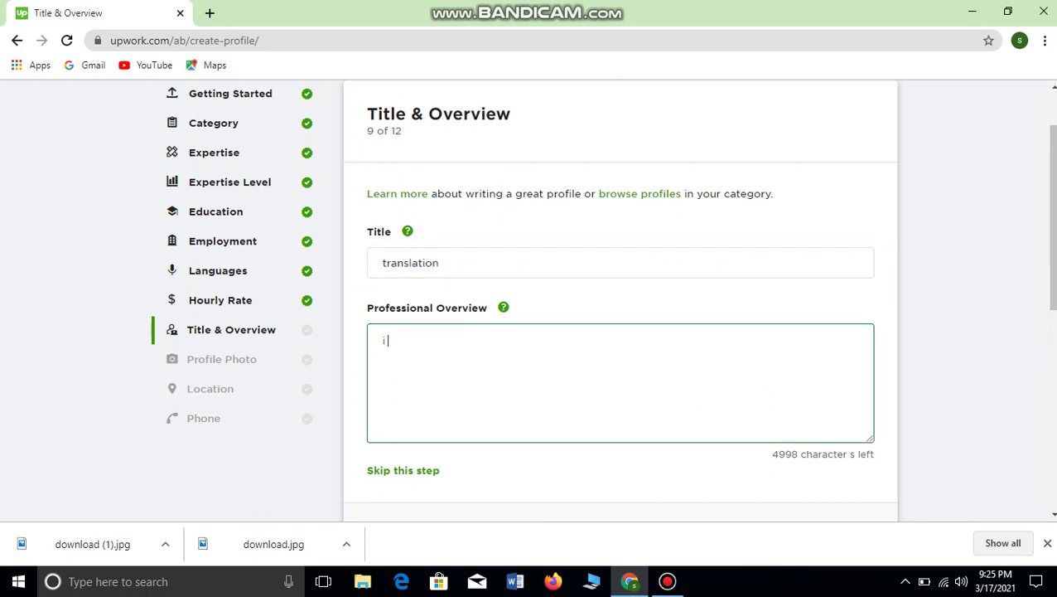
type("cna\\")
key("BackSpace")
key("BackSpace")
key("BackSpace")
key("BackSpace")
key("BackSpace")
key("BackSpace")
type("I can trna")
key("BackSpace")
key("BackSpace")
type("anslate an")
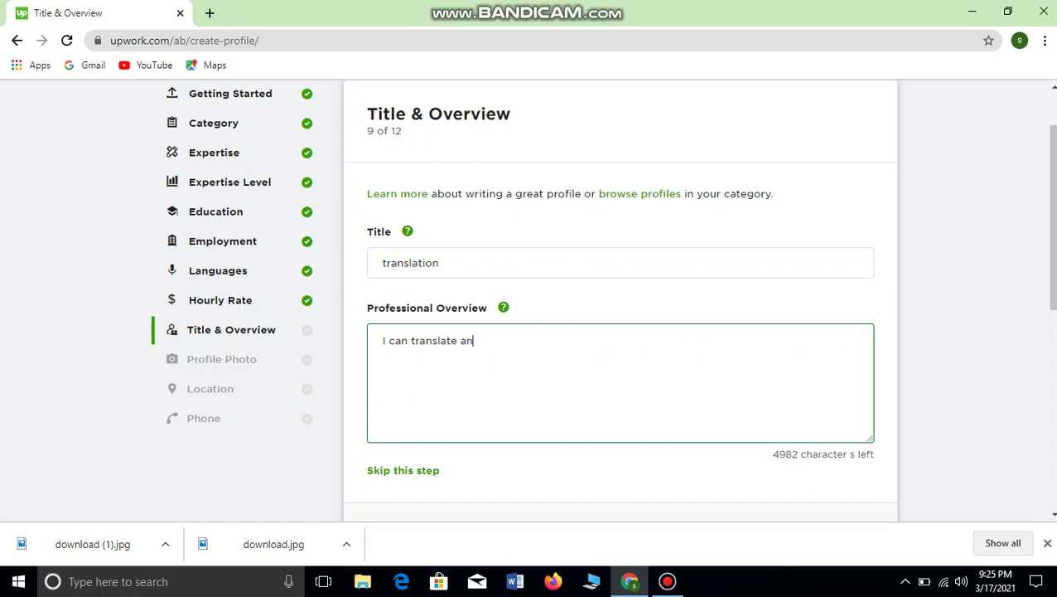
type("y laguage")
key("BackSpace")
key("BackSpace")
type("e")
key("BackSpace")
key("BackSpace")
key("BackSpace")
key("BackSpace")
key("BackSpace")
key("BackSpace")
key("BackSpace")
key("BackSpace")
type("language")
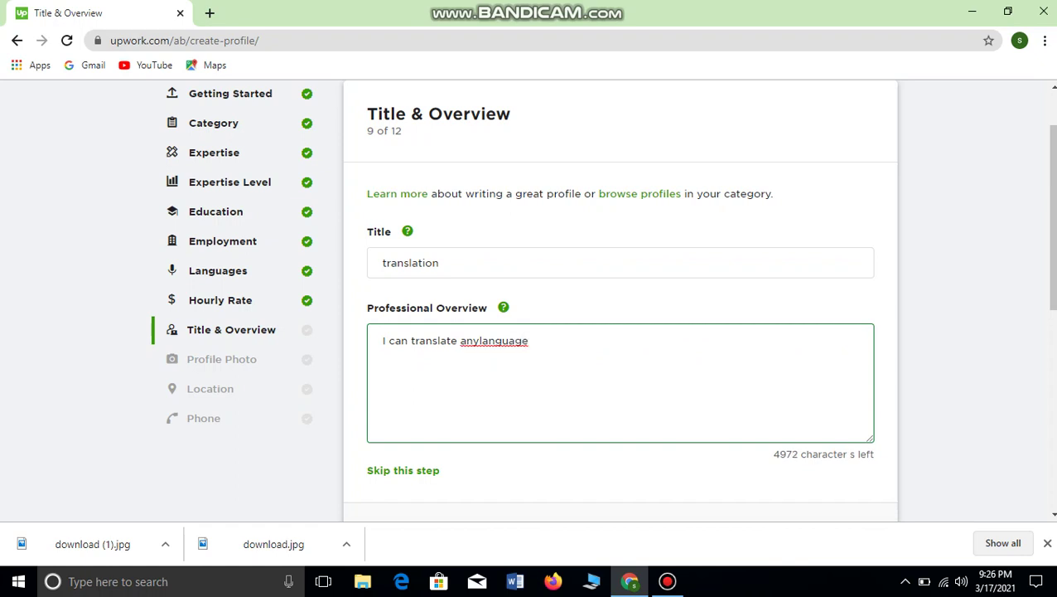
key("BackSpace")
key("BackSpace")
key("BackSpace")
key("BackSpace")
key("BackSpace")
key("BackSpace")
key("BackSpace")
key("BackSpace")
key("BackSpace")
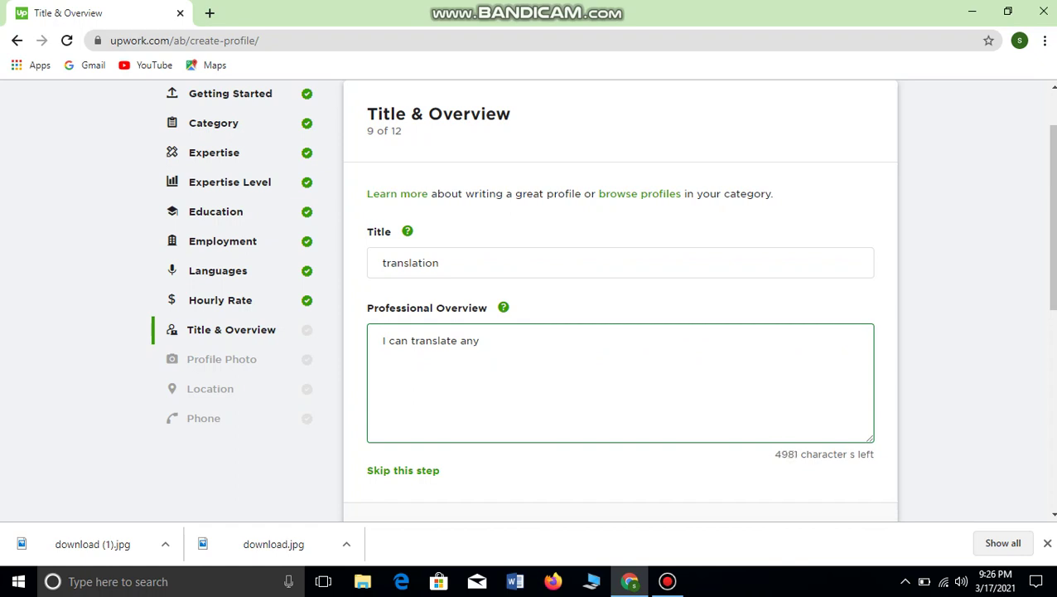
Continue the professional overview with "language to any language accurately please hire me for best ever experience"
type("language to a")
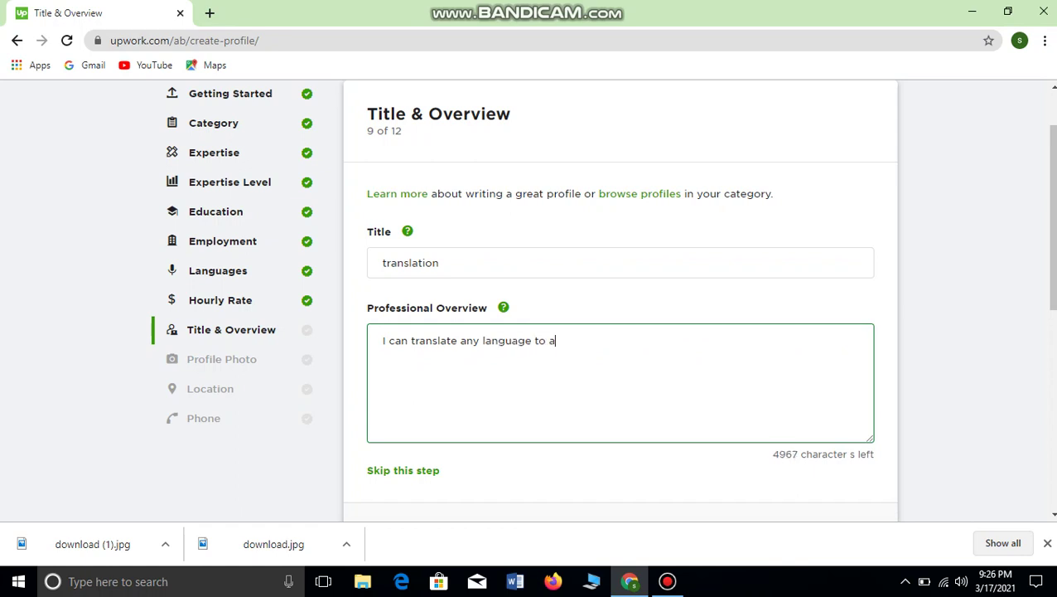
type("ny language accurat")
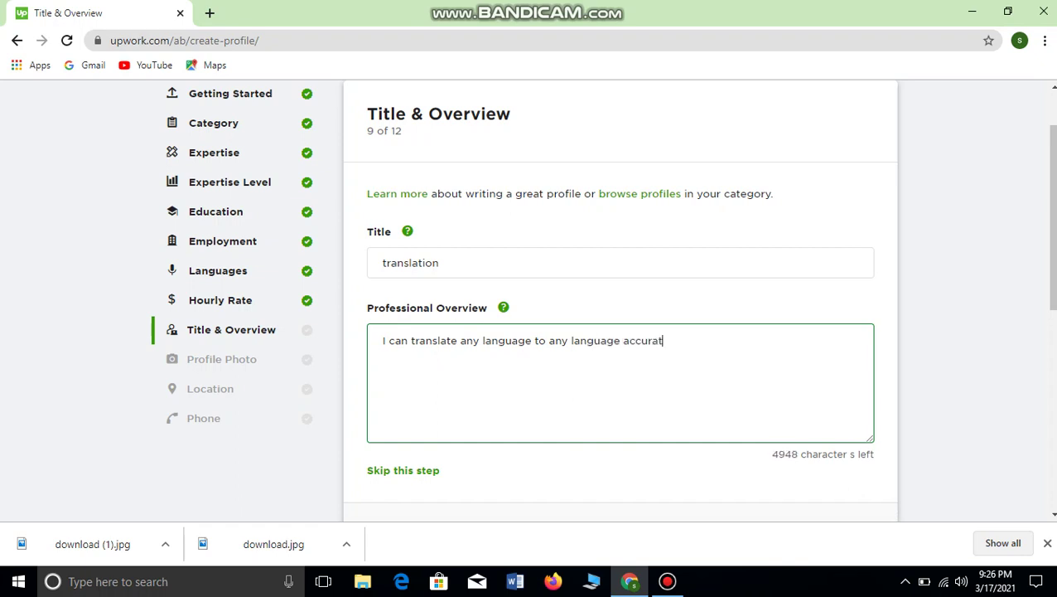
type("ely please hire ")
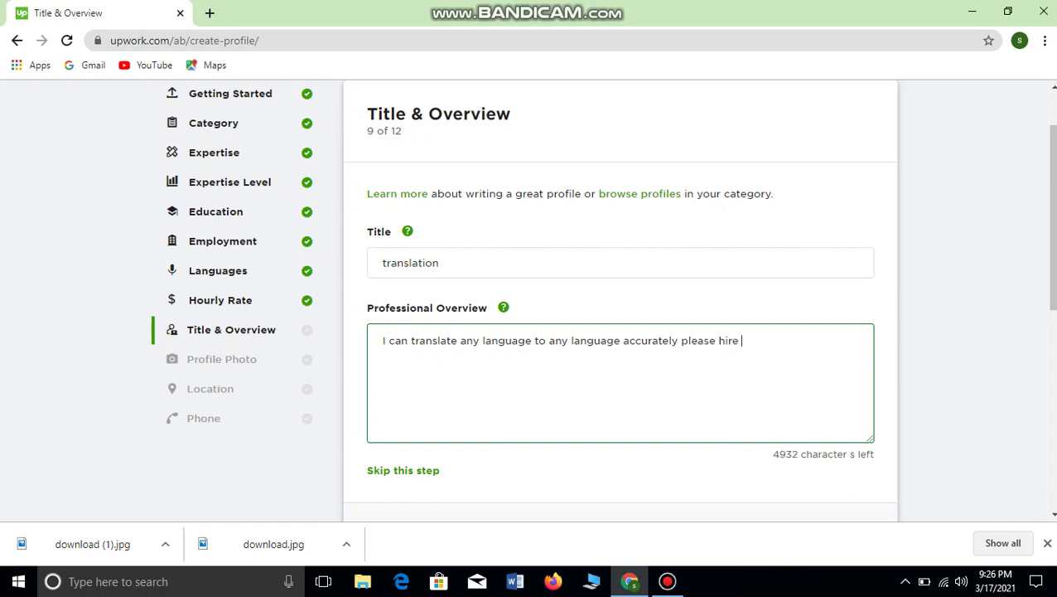
type("me for best ever ex")
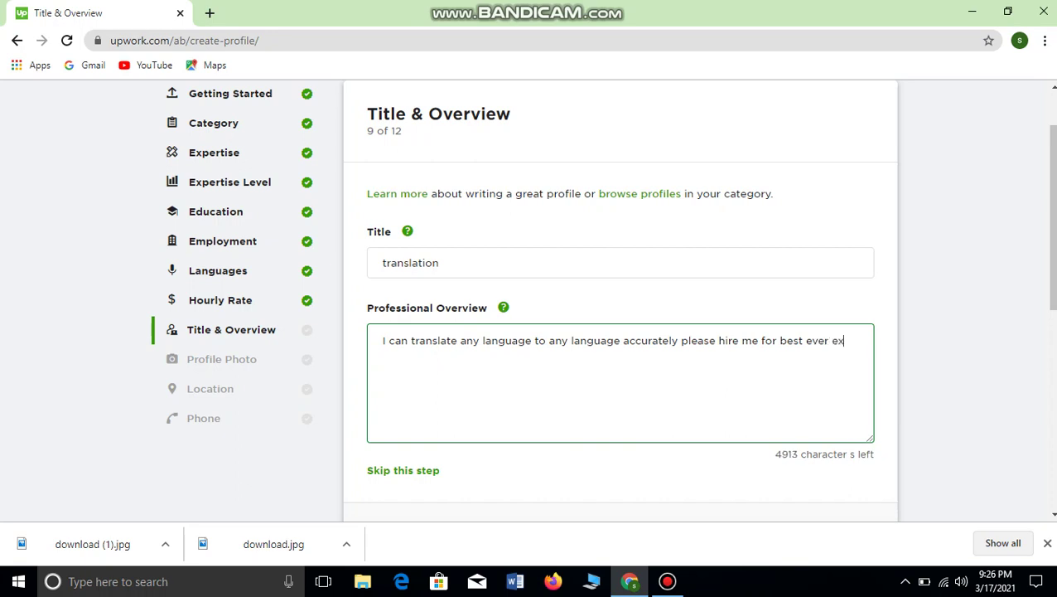
type("perieb")
key("BackSpace")
type("nce ")
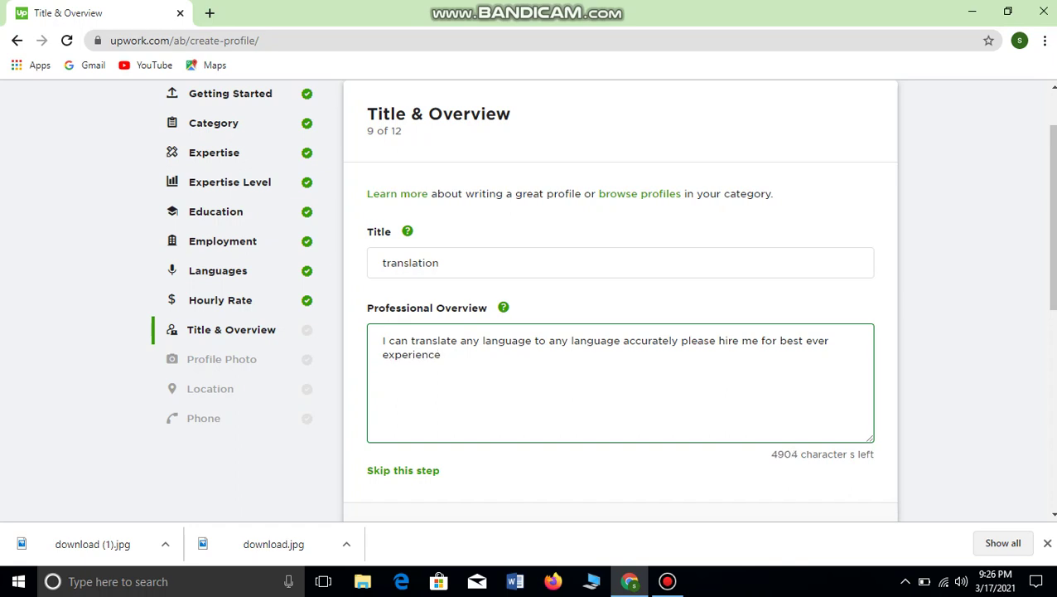
Continue the professional overview with "and we will have good time in work i am doing this"
type("and we will have g")
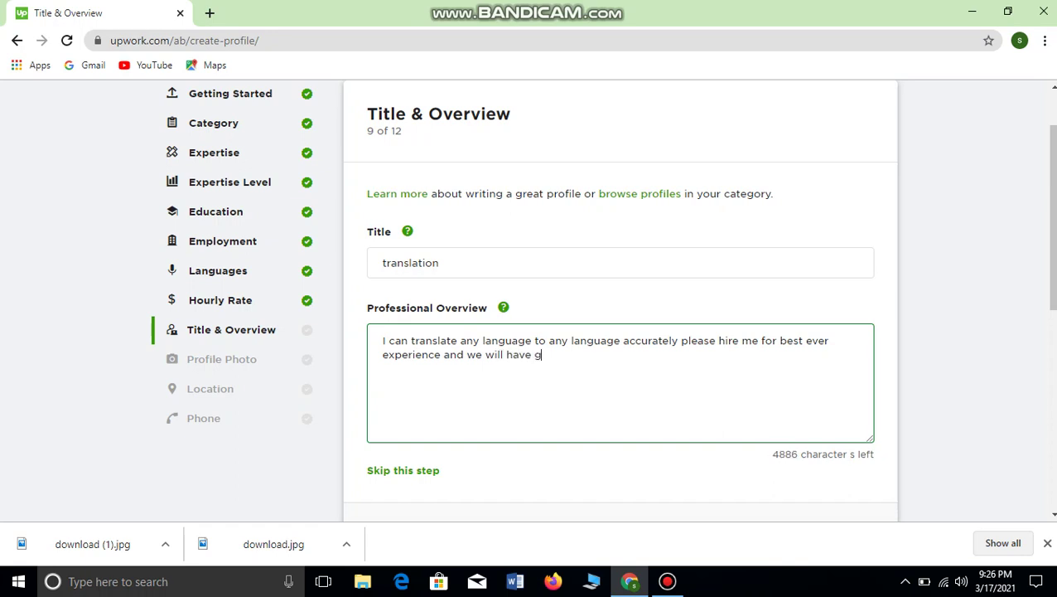
type("ood time in work")
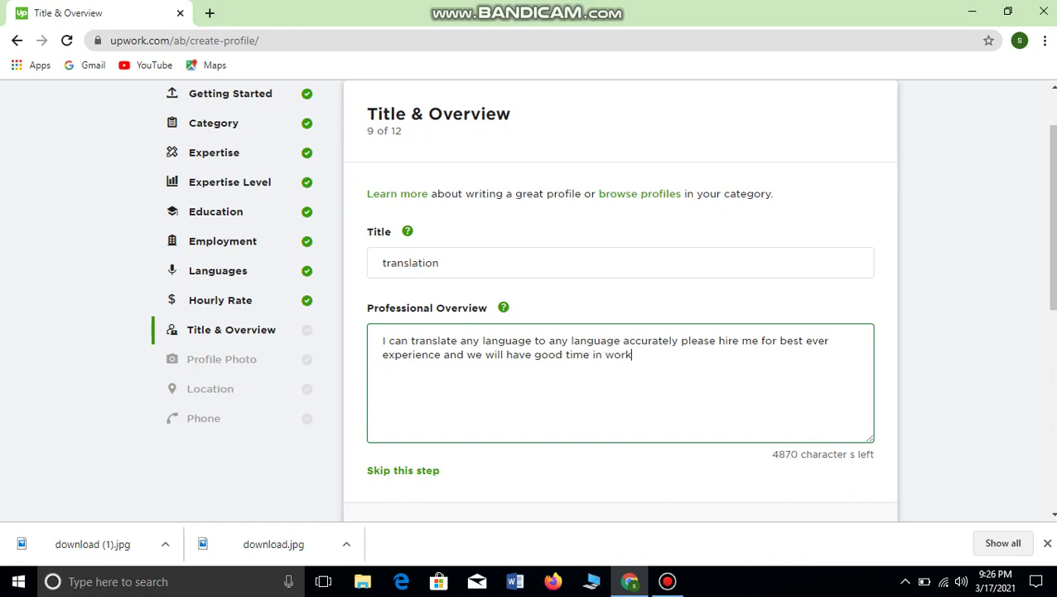
type(" i m d")
key("BackSpace")
key("BackSpace")
key("BackSpace")
type("am doing this ")
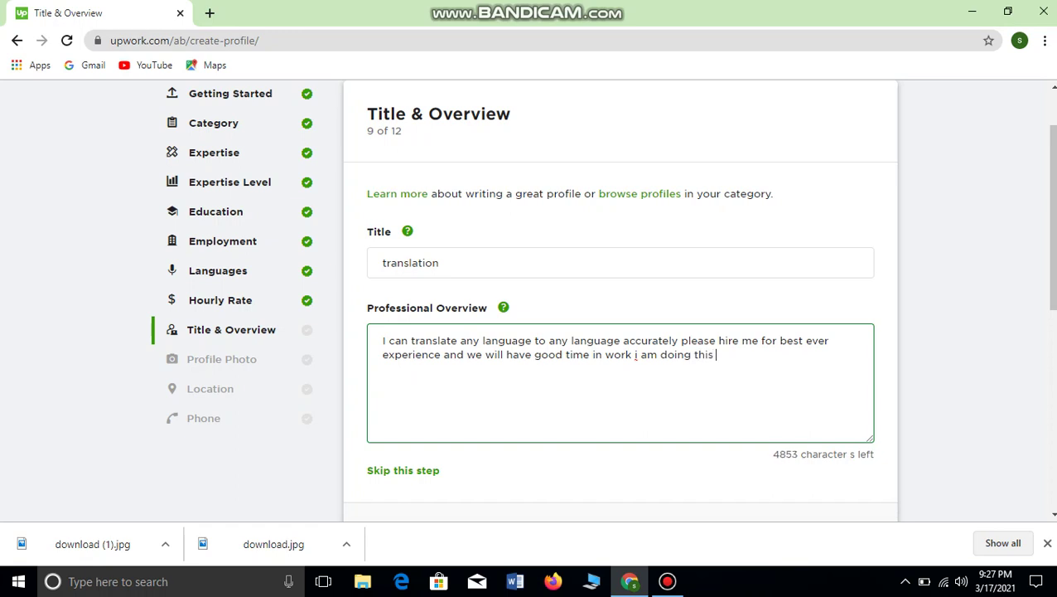
Extend the professional overview with "since 3 years please hire me for better work"
type("since 3 ")
type("years")
type("p")
type("lease ")
type("hi")
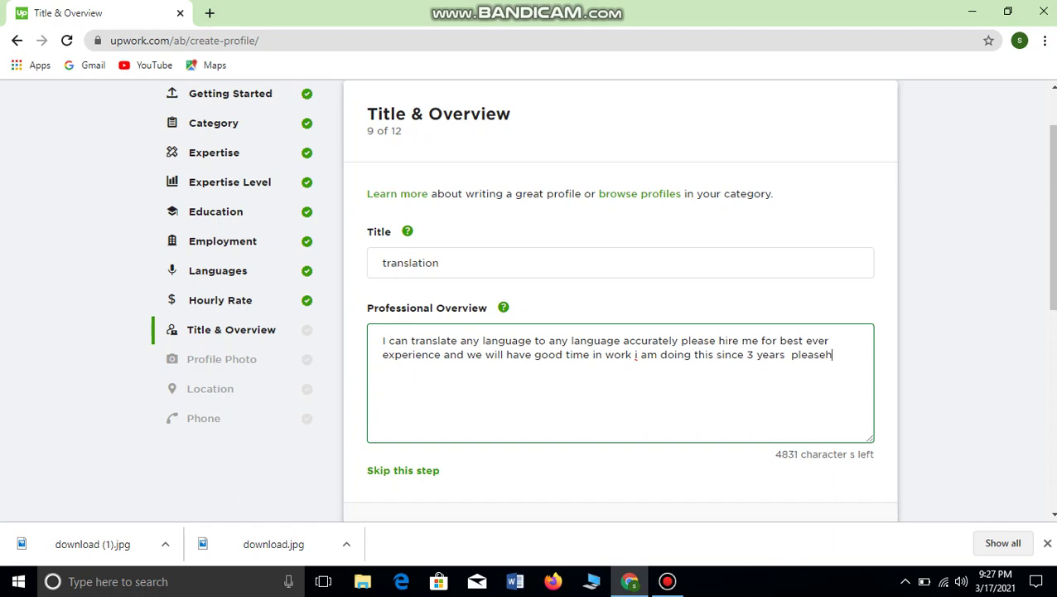
key("BackSpace")
key("BackSpace")
key("BackSpace")
type("e  hoil")
key("BackSpace")
key("BackSpace")
key("BackSpace")
type("ire")
type(" me ")
type("for ")
type("better")
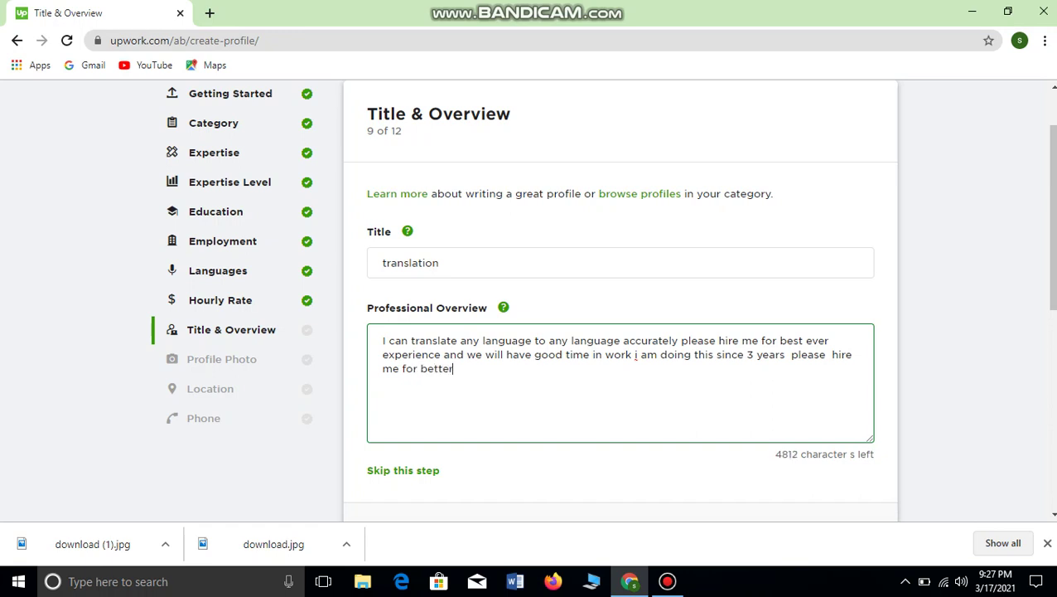
type(" work")
End the professional overview with "Thank You" on a new line and continue to the profile photo section
key("Return")
type("Thank ")
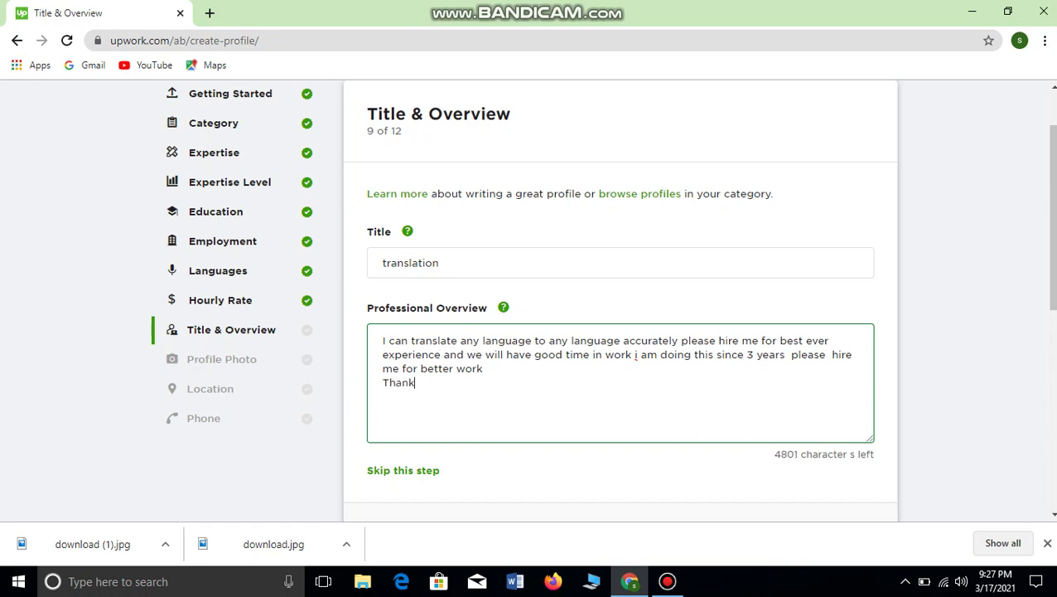
type("You")
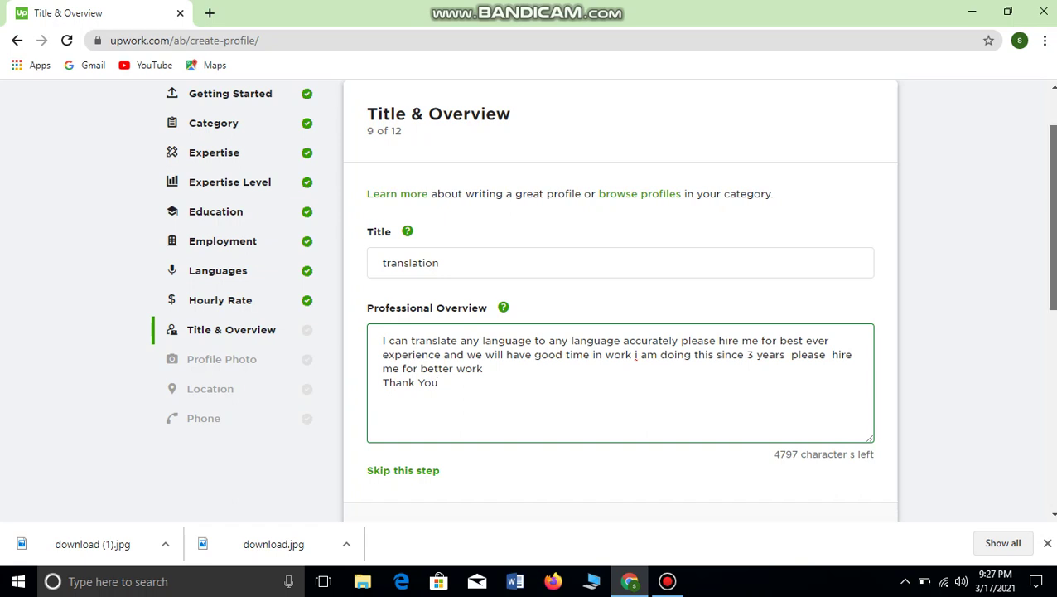
scroll(530, 332, "down", 3)
left_click(847, 305)
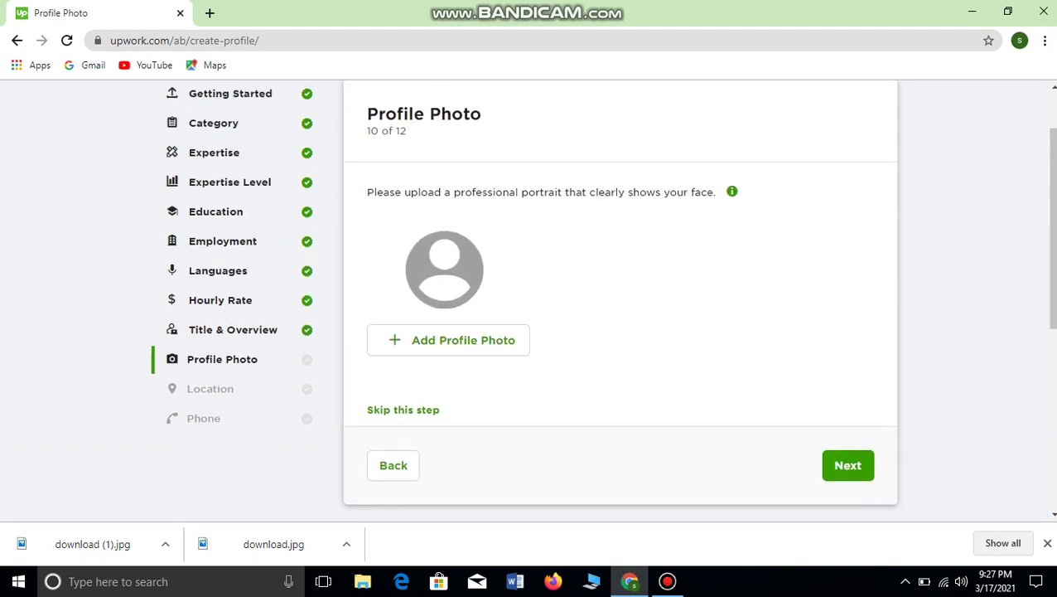
Try to save the image "download" from the Documents folder as the profile photo, with the crop circle moved up over the face
left_click(448, 340)
left_click(384, 384)
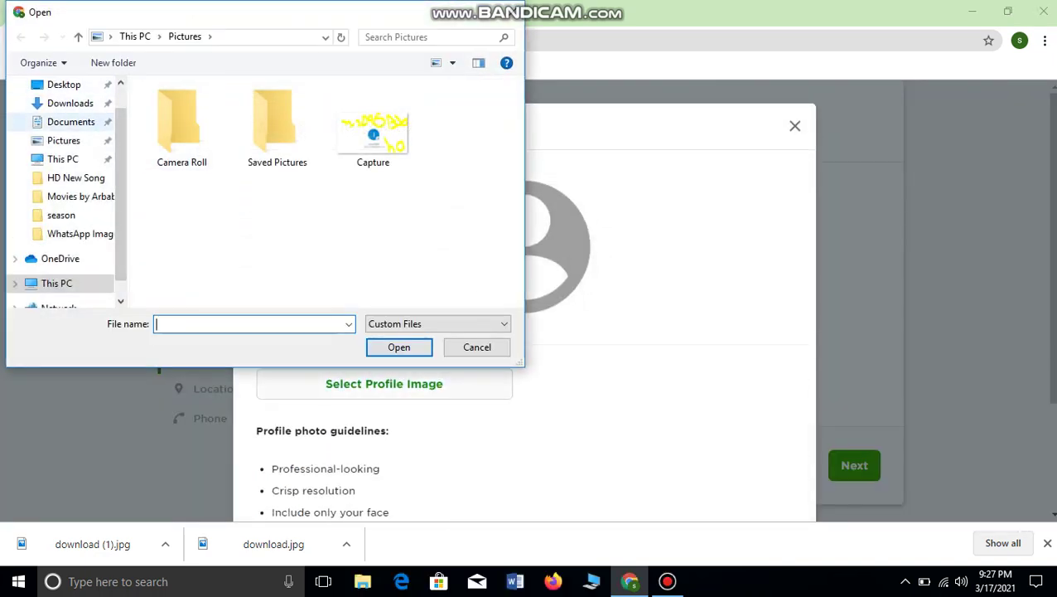
left_click(71, 121)
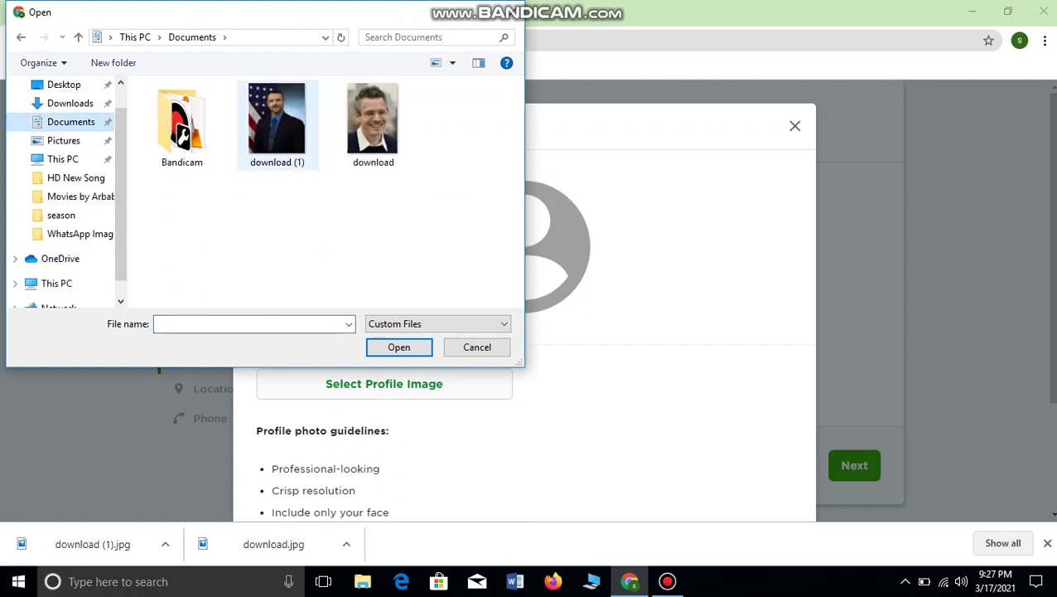
left_click(373, 126)
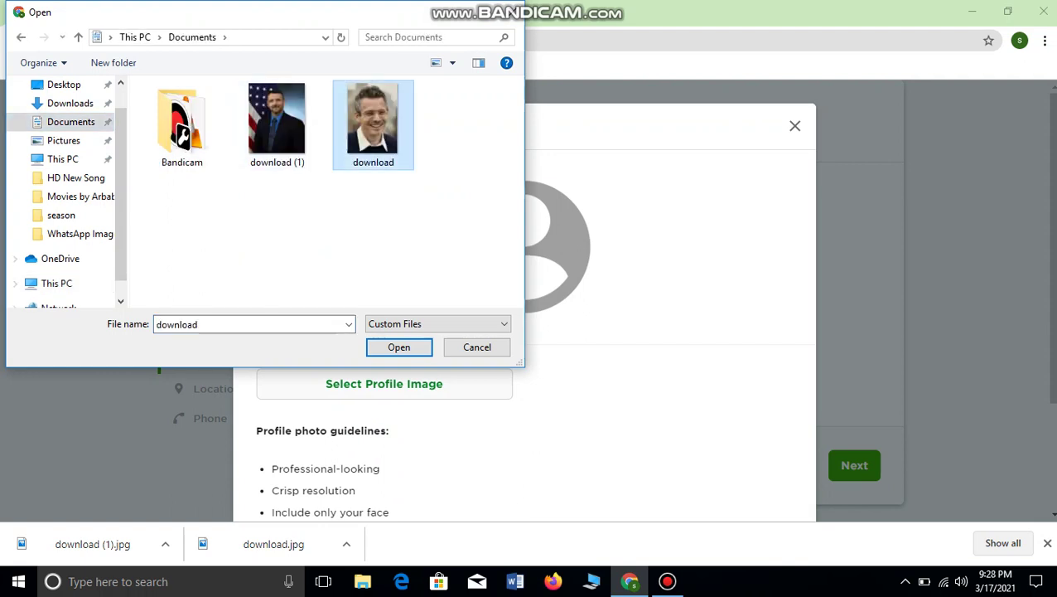
left_click(398, 347)
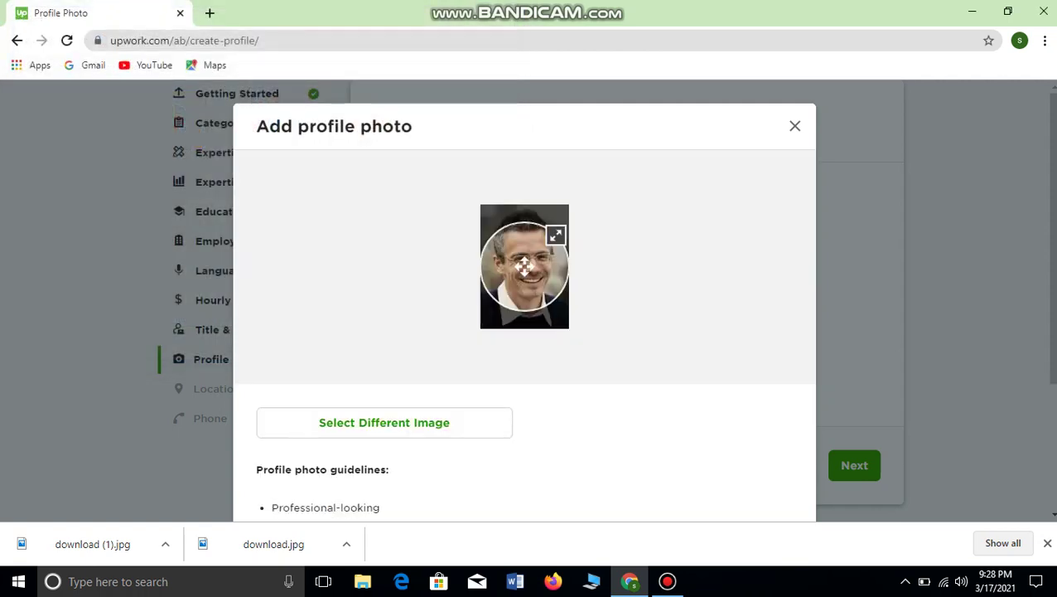
left_click_drag(524, 265, 525, 252)
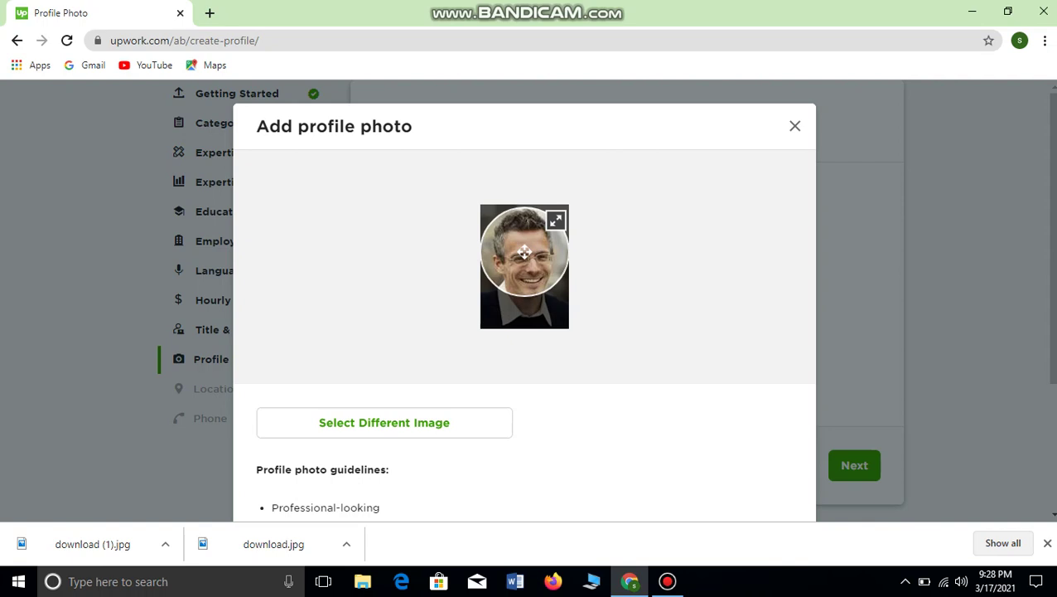
scroll(524, 253, "down", 3)
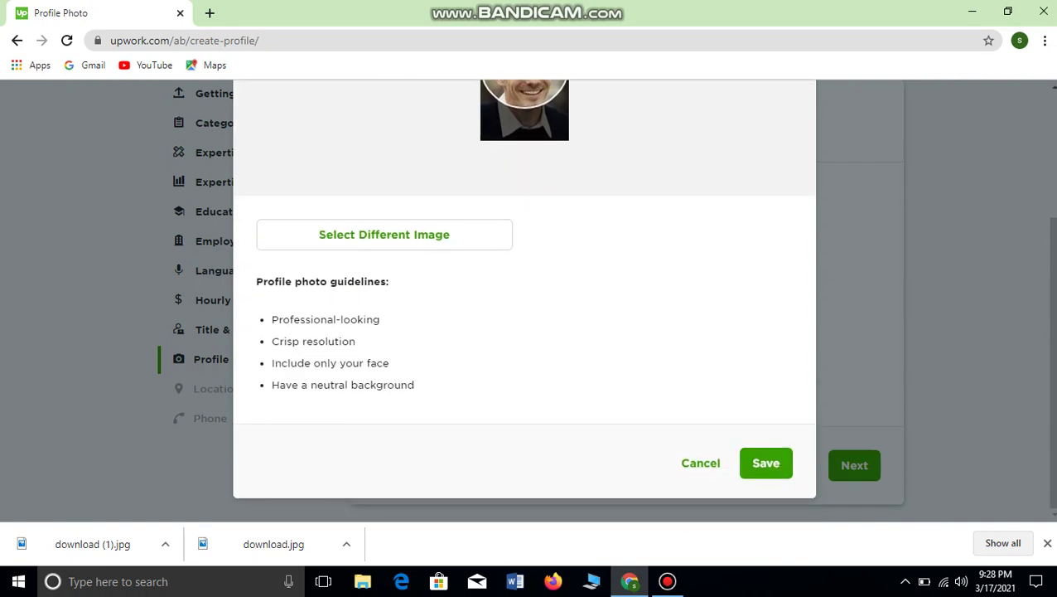
left_click(766, 463)
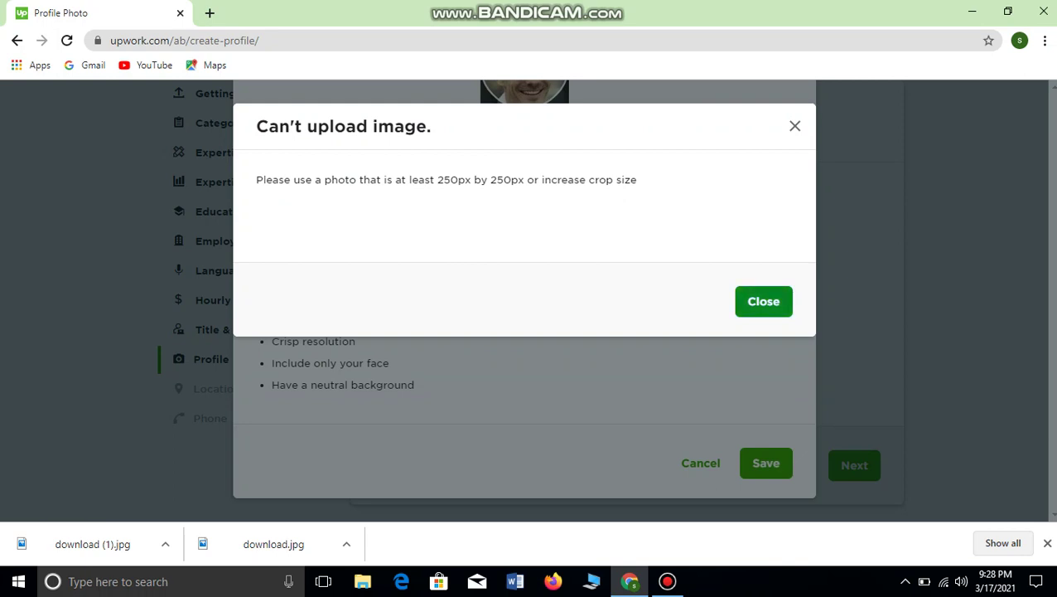
left_click(763, 301)
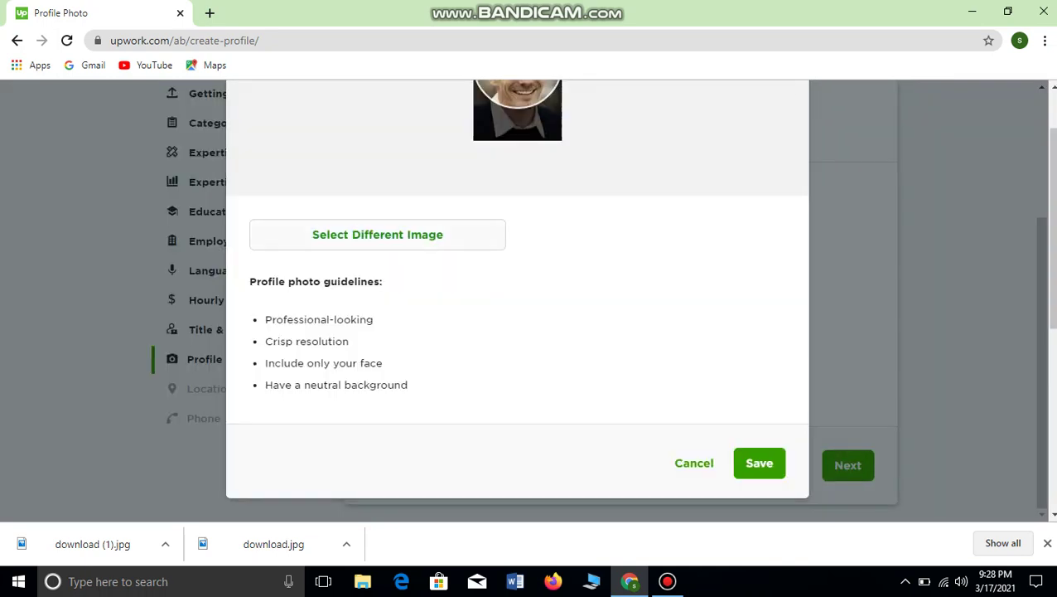
Try to save the image "download (1)" as the profile photo instead, and leave the photo dialog
left_click(377, 234)
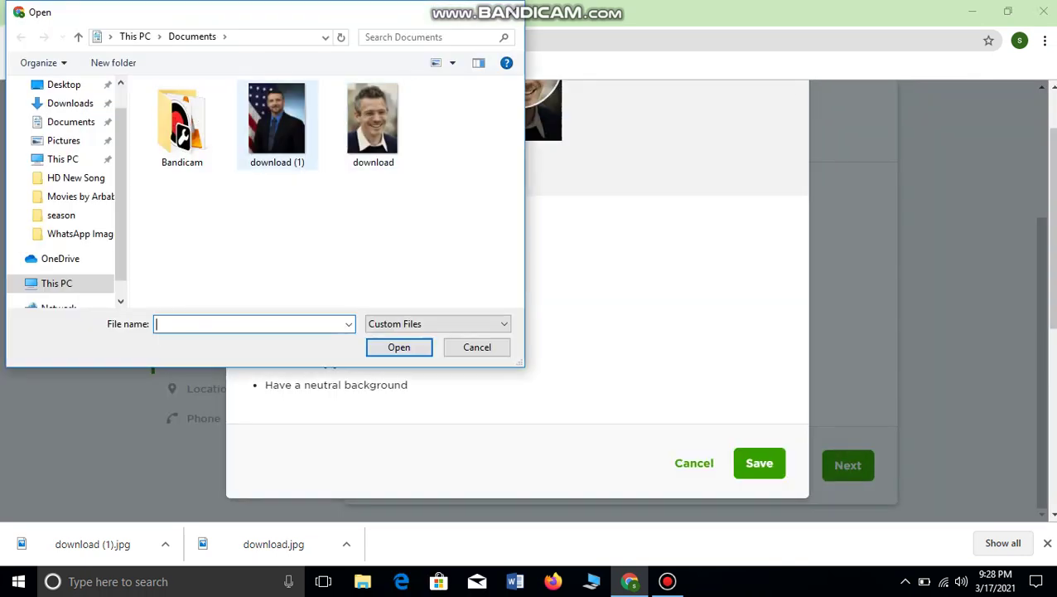
left_click(277, 125)
left_click(399, 347)
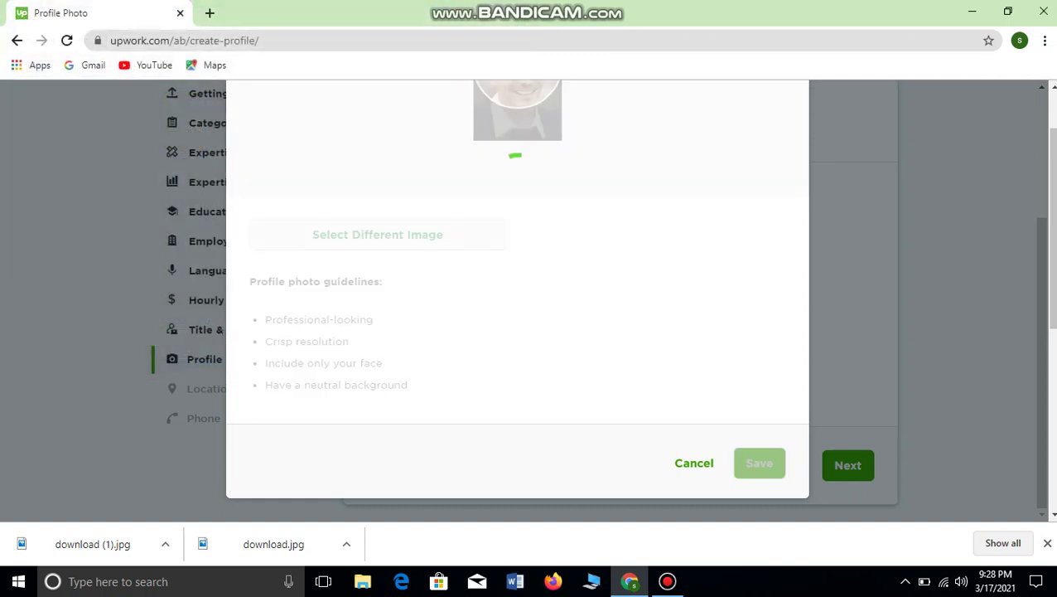
left_click_drag(517, 85, 517, 70)
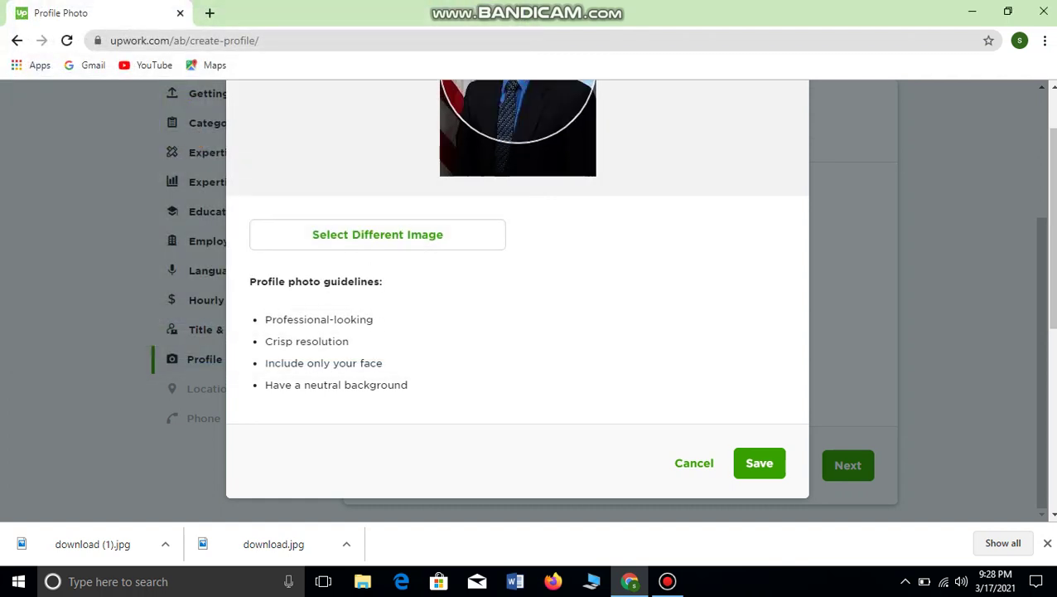
scroll(518, 252, "up", 3)
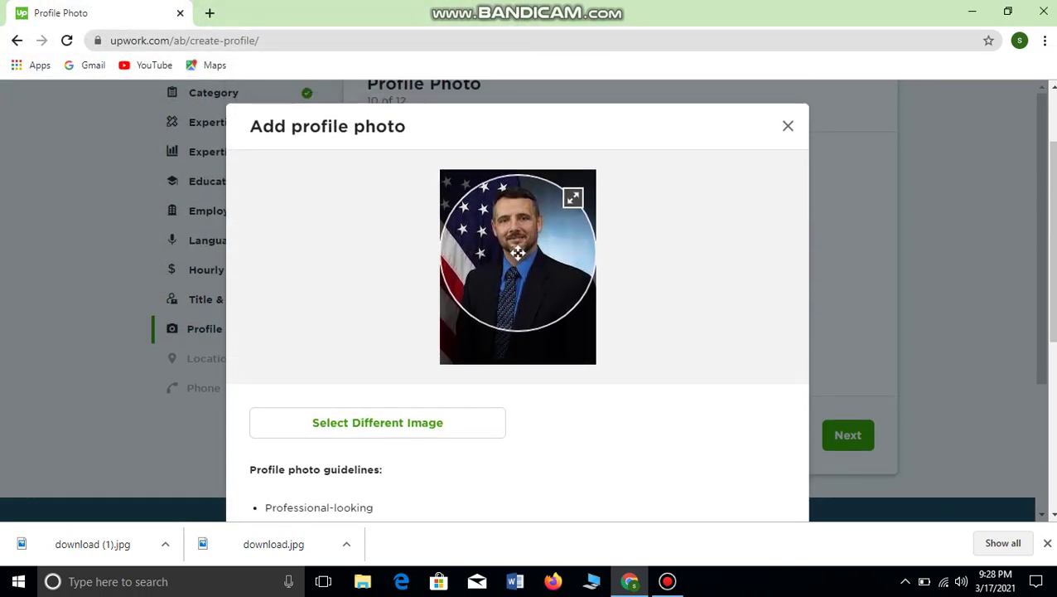
scroll(518, 253, "down", 3)
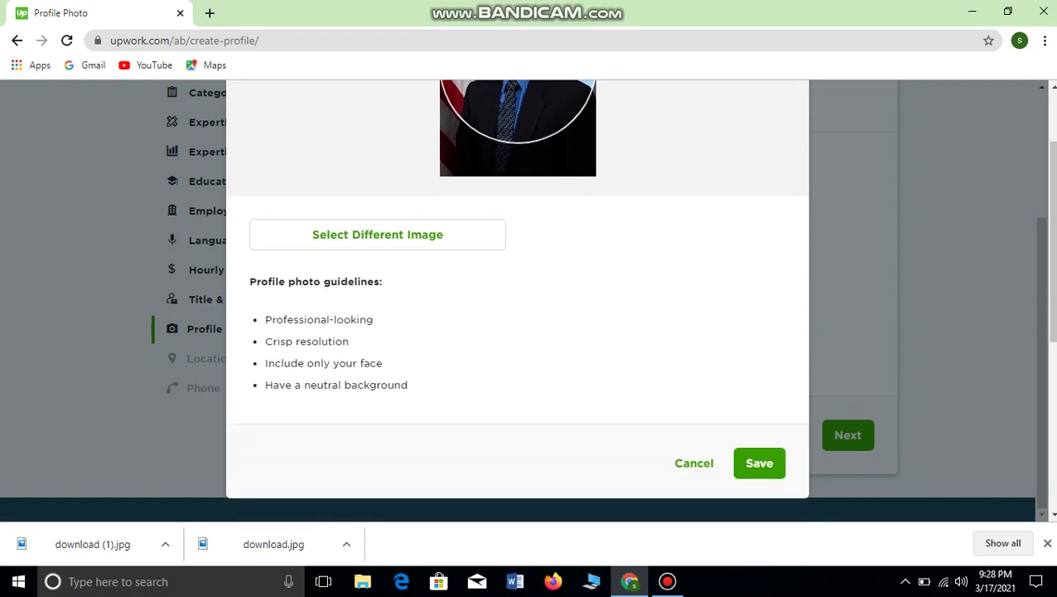
left_click(759, 462)
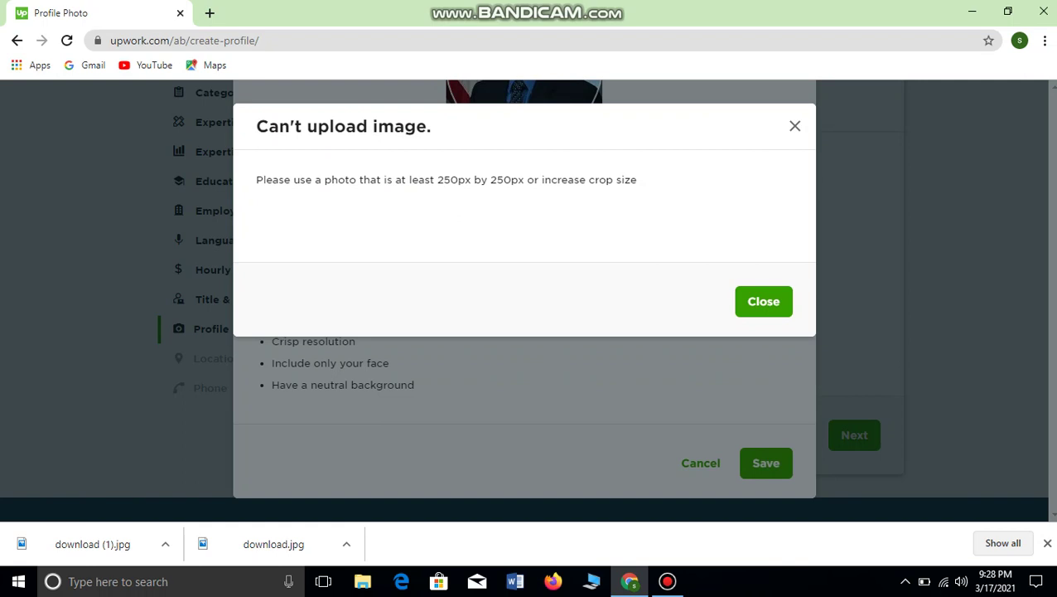
left_click(763, 301)
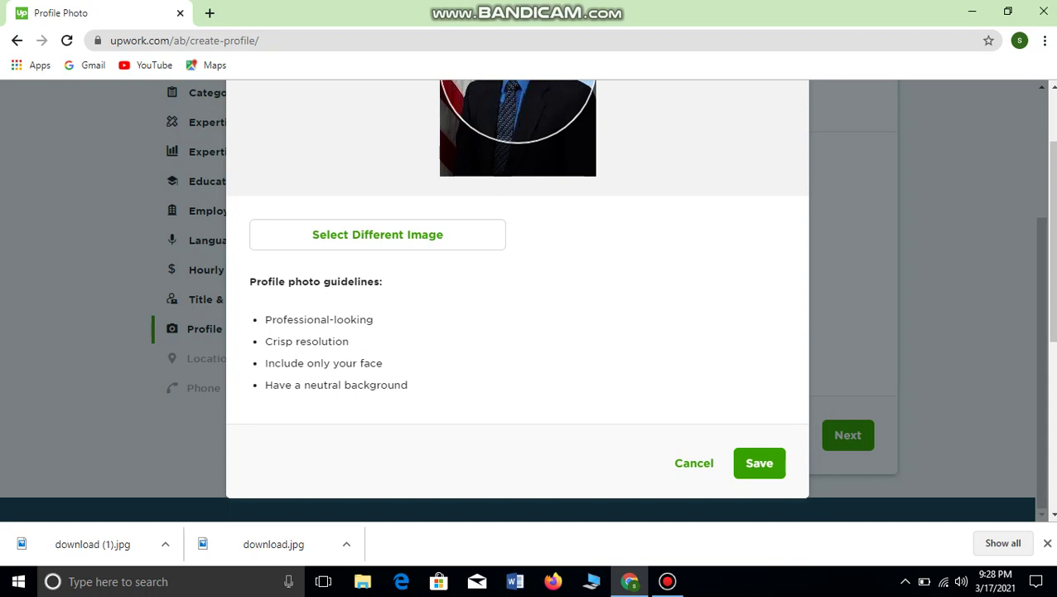
scroll(529, 298, "down", 3)
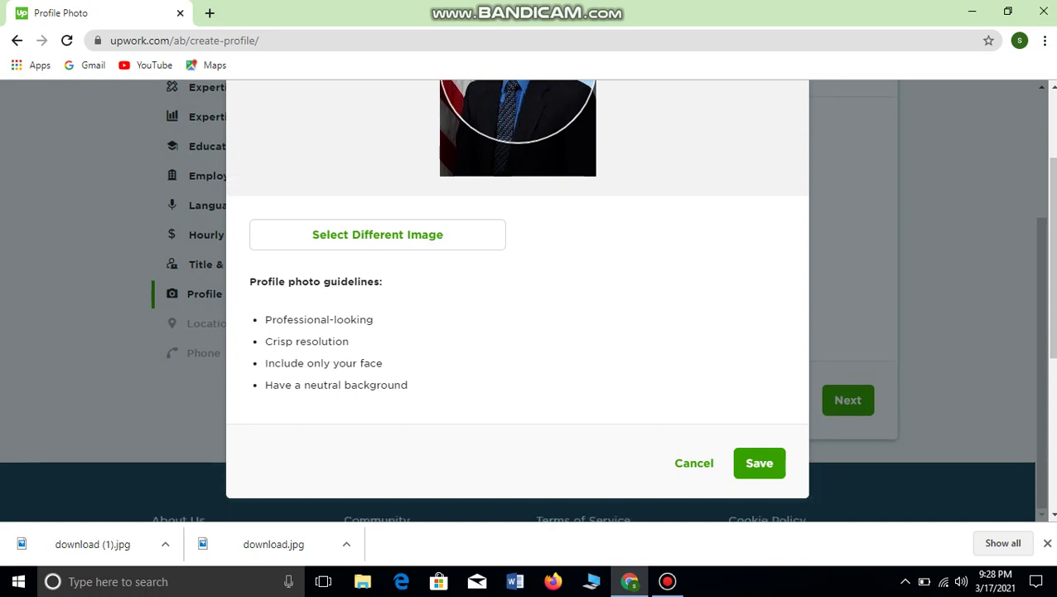
scroll(529, 299, "up", 5)
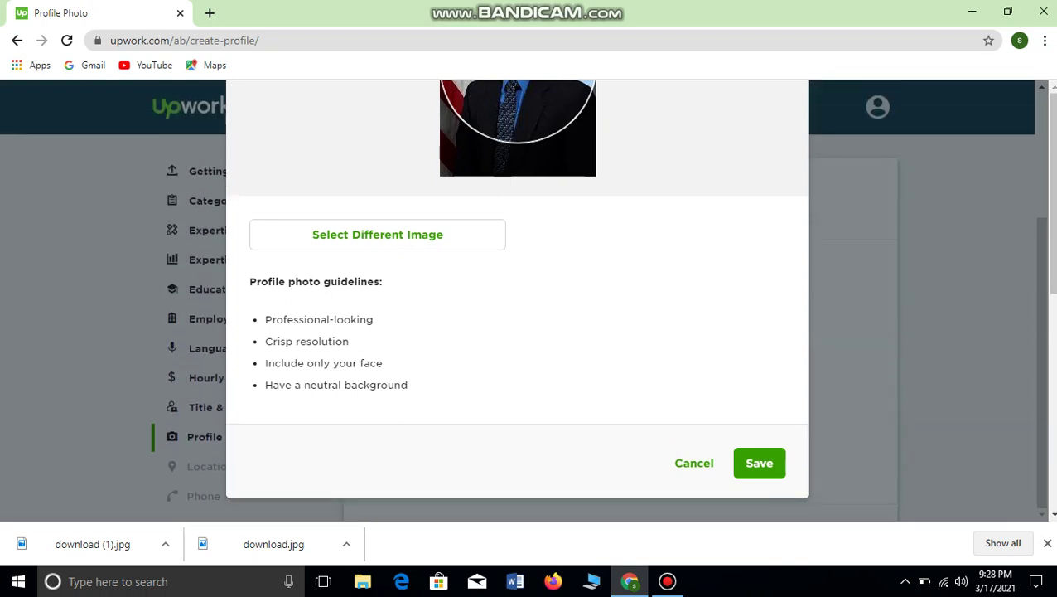
scroll(518, 253, "up", 2)
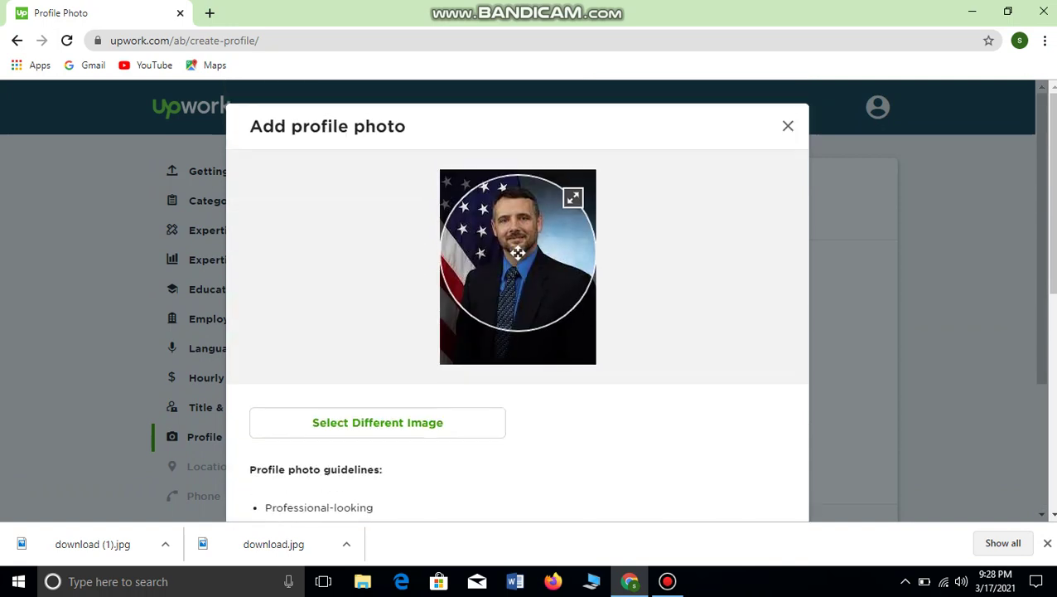
key("Escape")
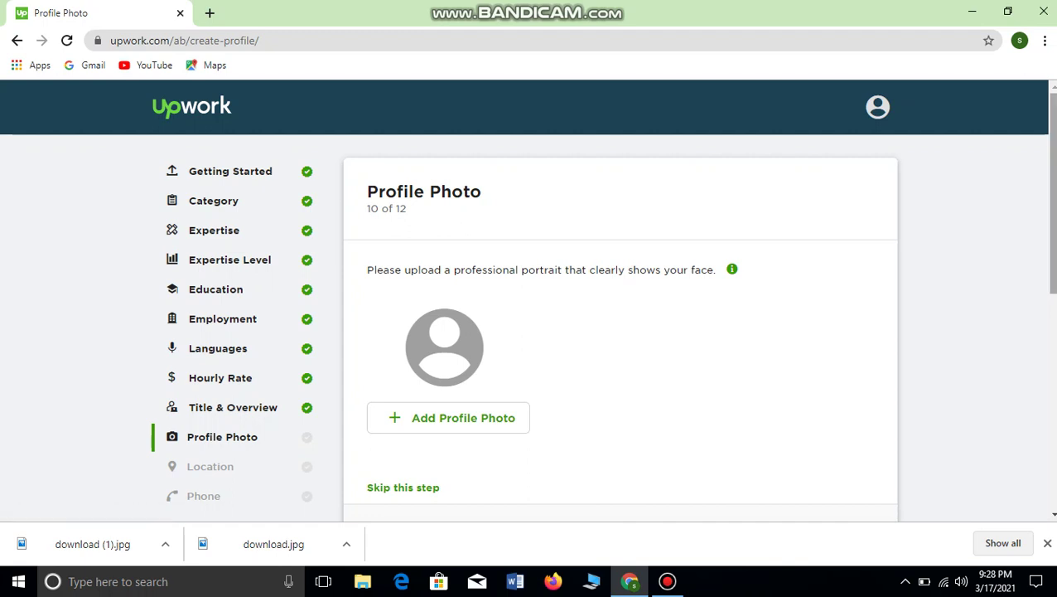
scroll(527, 300, "down", 2)
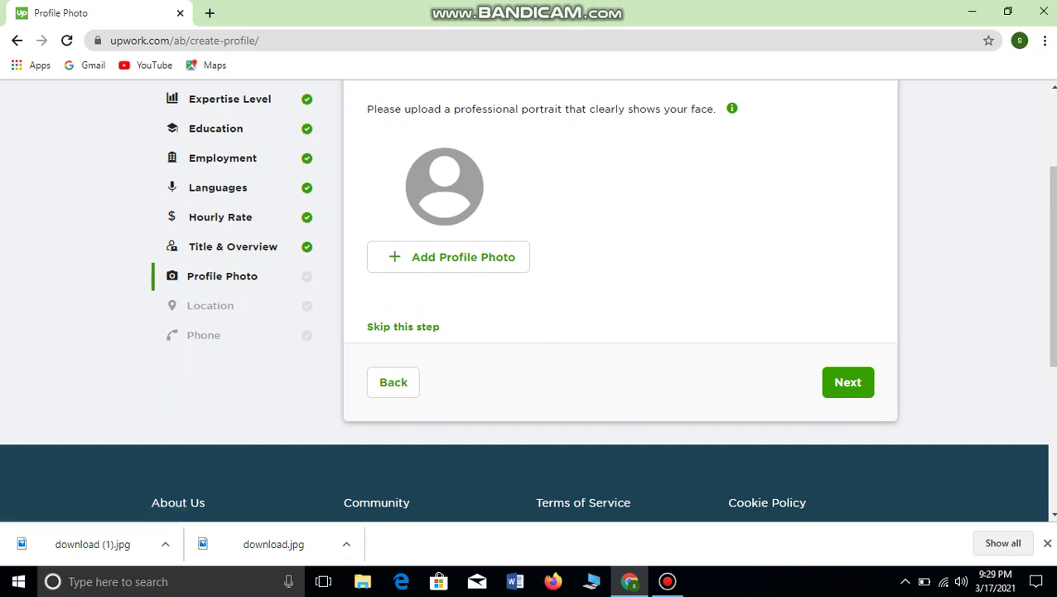
left_click(667, 581)
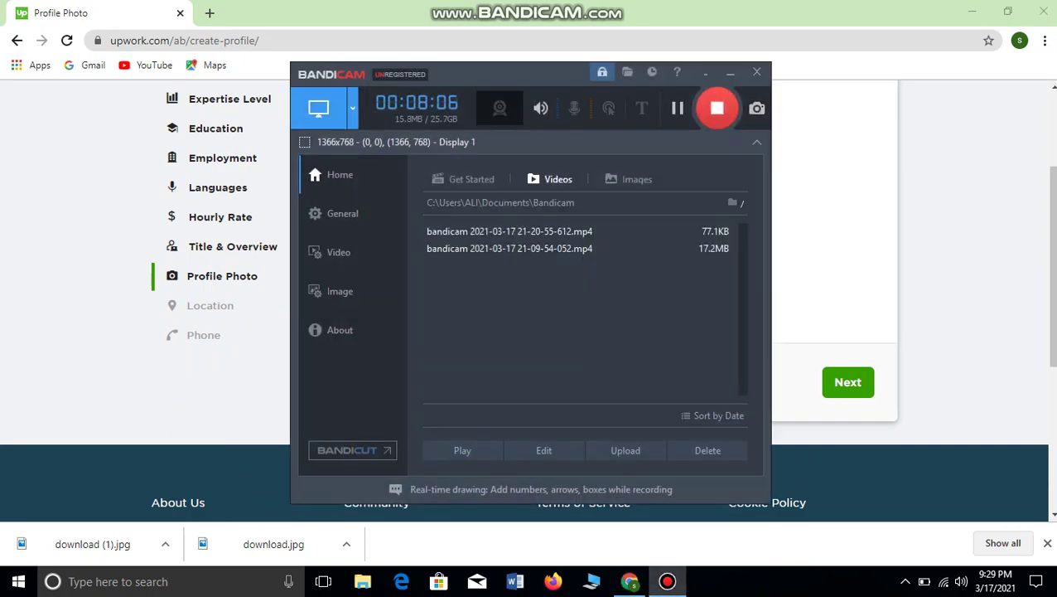